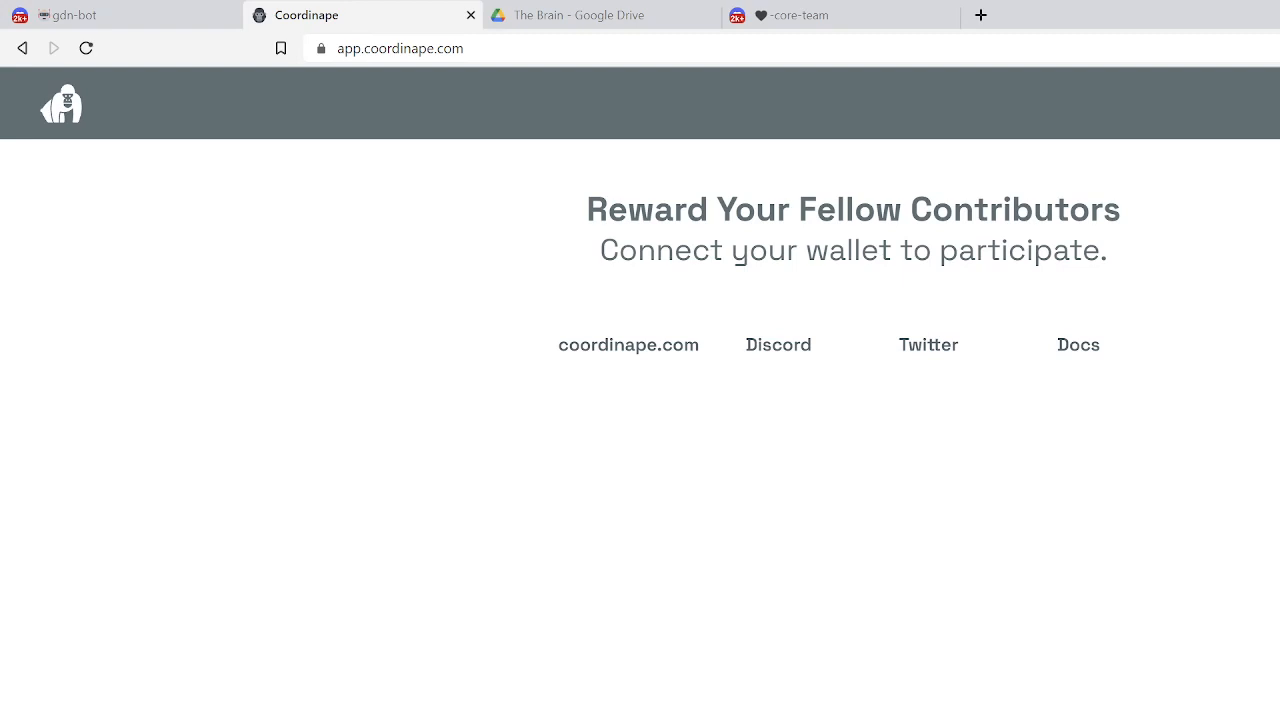
Step: Switch to Discord and open the -task channel of the RAW server
{"action": "left_click", "coordinate": [150, 17]}
{"action": "scroll", "coordinate": [191, 623], "scroll_direction": "down", "scroll_amount": 4}
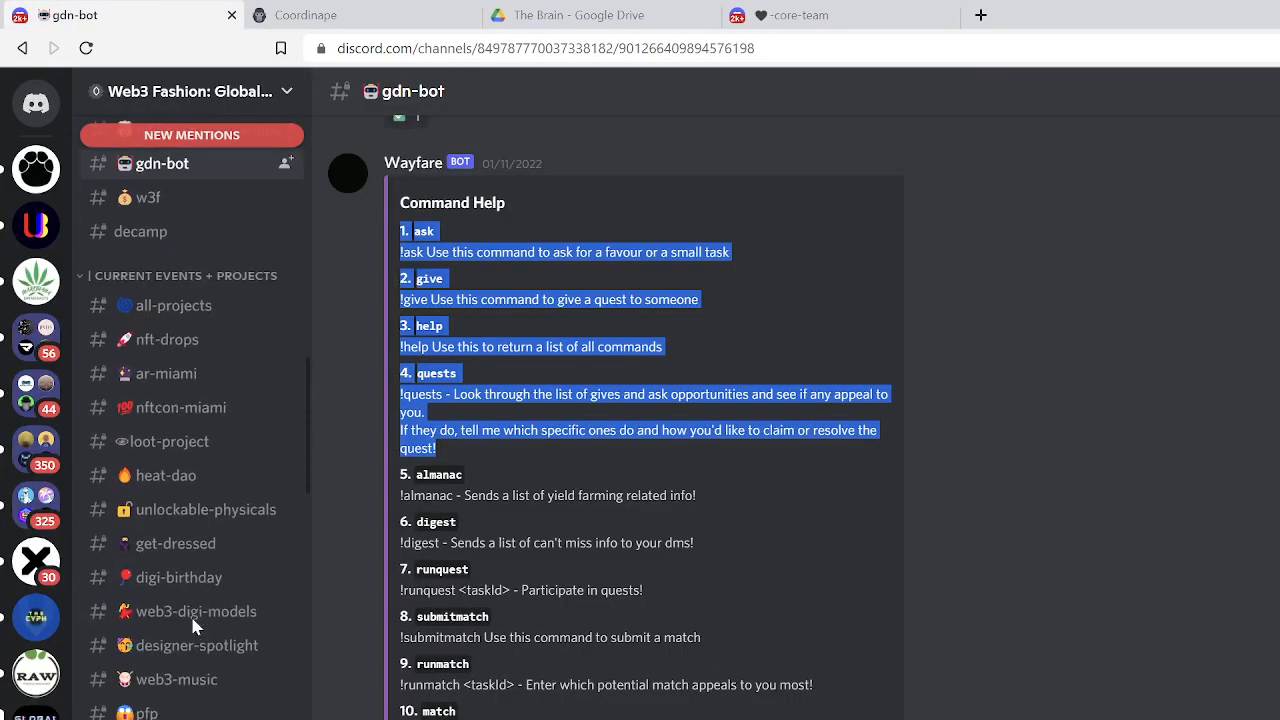
{"action": "scroll", "coordinate": [191, 623], "scroll_direction": "down", "scroll_amount": 10}
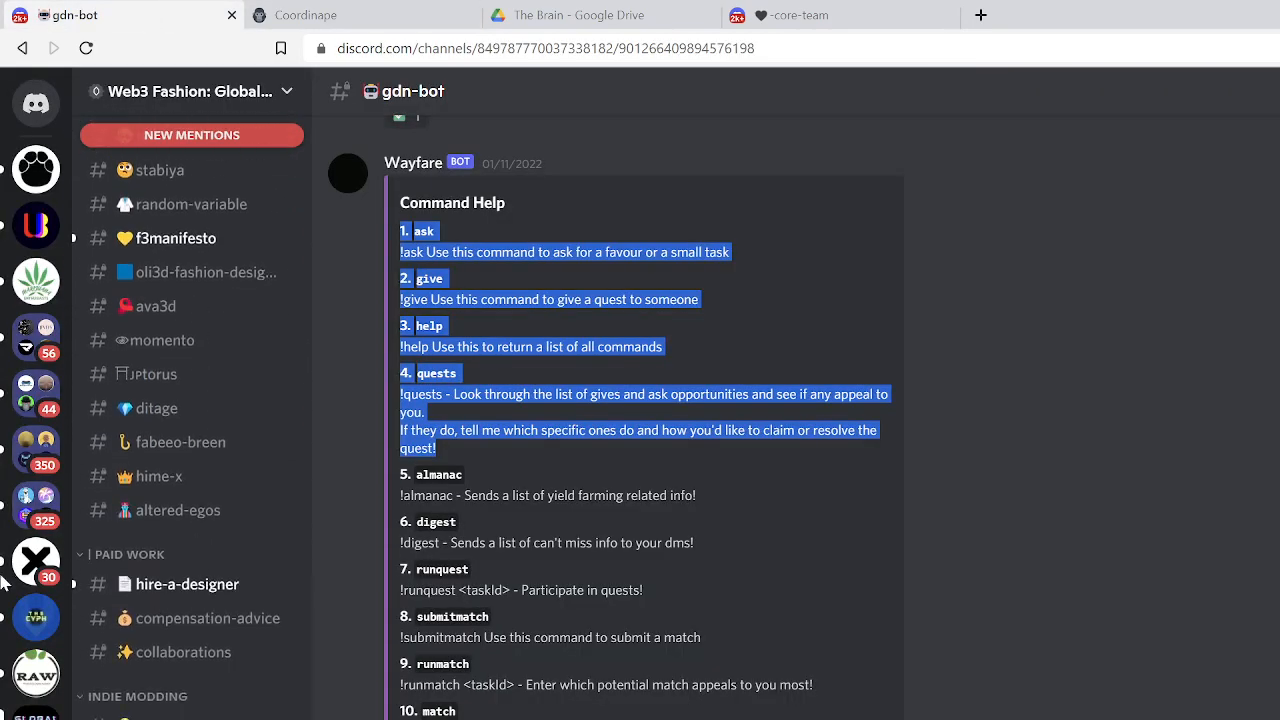
{"action": "left_click", "coordinate": [36, 675]}
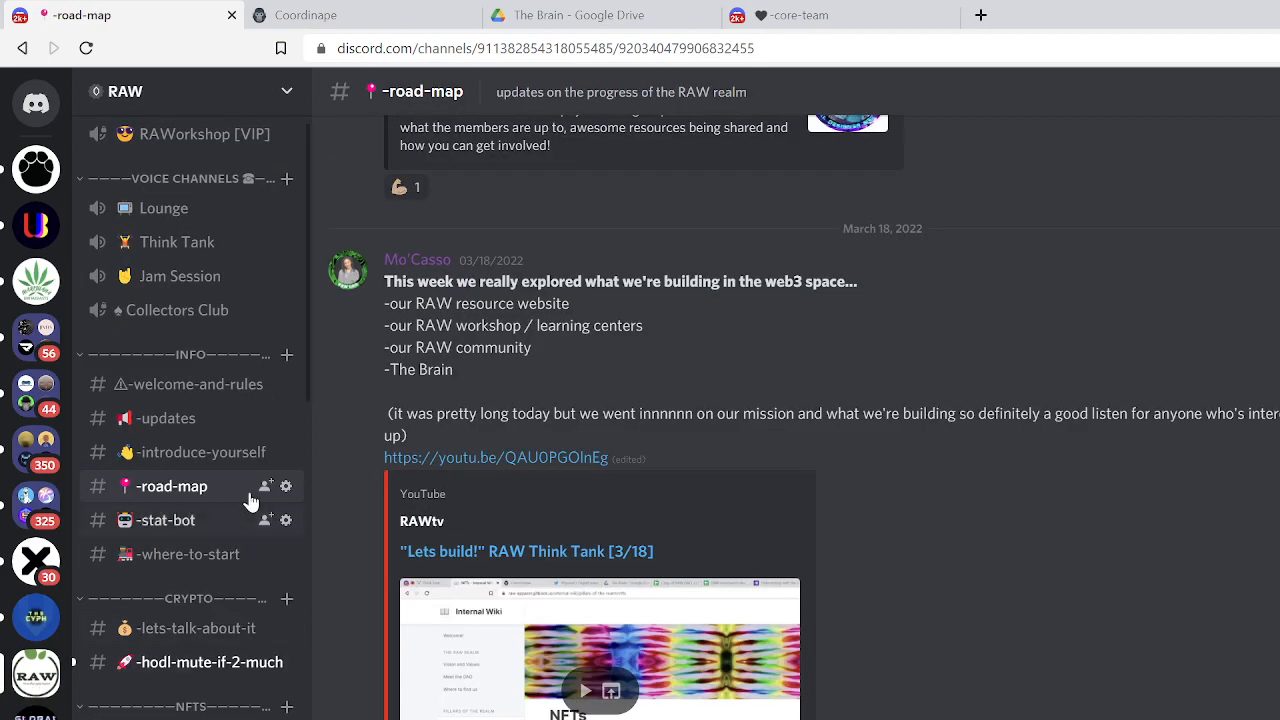
{"action": "scroll", "coordinate": [233, 560], "scroll_direction": "down", "scroll_amount": 7}
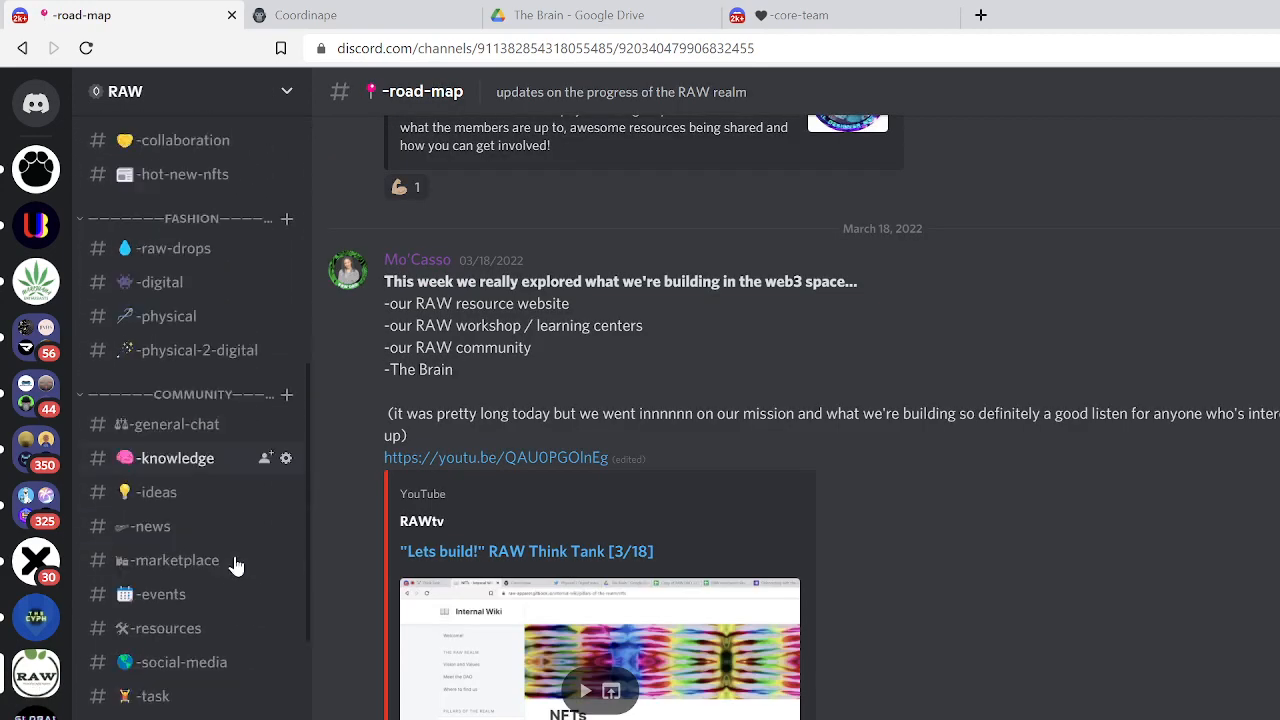
{"action": "scroll", "coordinate": [233, 565], "scroll_direction": "down", "scroll_amount": 1}
{"action": "left_click", "coordinate": [163, 638]}
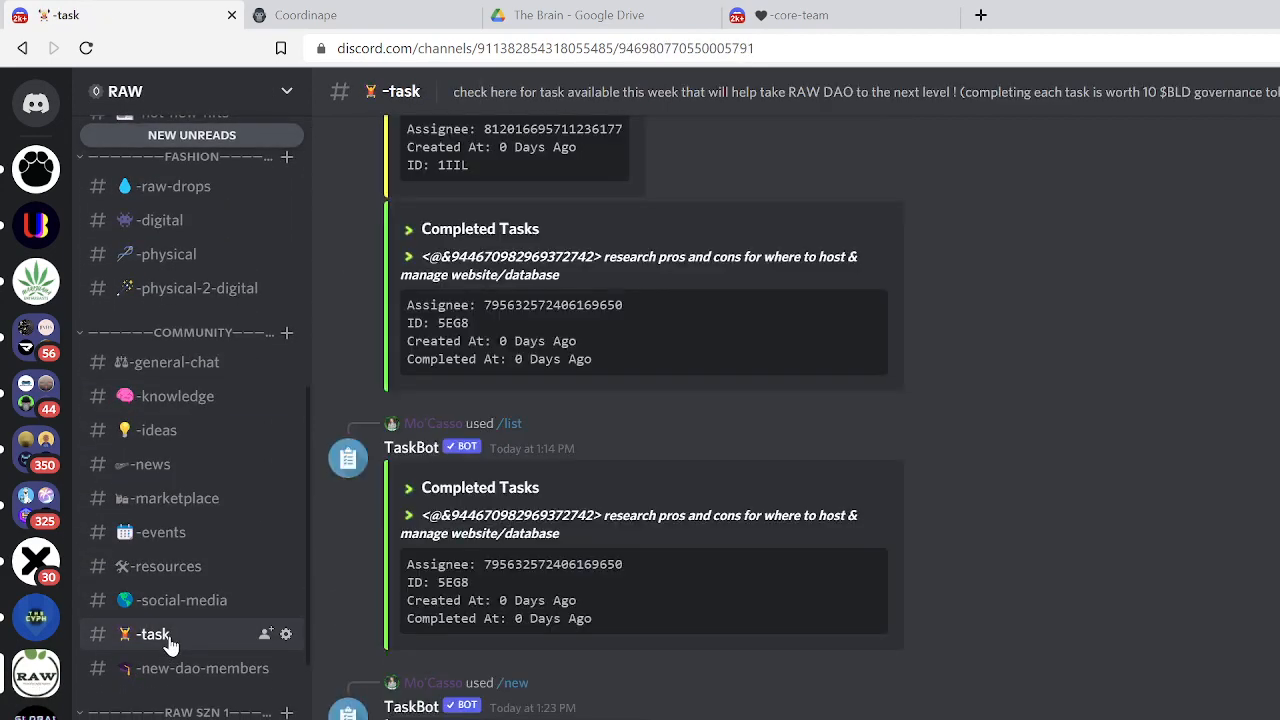
Step: Look back through the TaskBot entries and weekly task posts in the -task channel
{"action": "scroll", "coordinate": [921, 440], "scroll_direction": "up", "scroll_amount": 15}
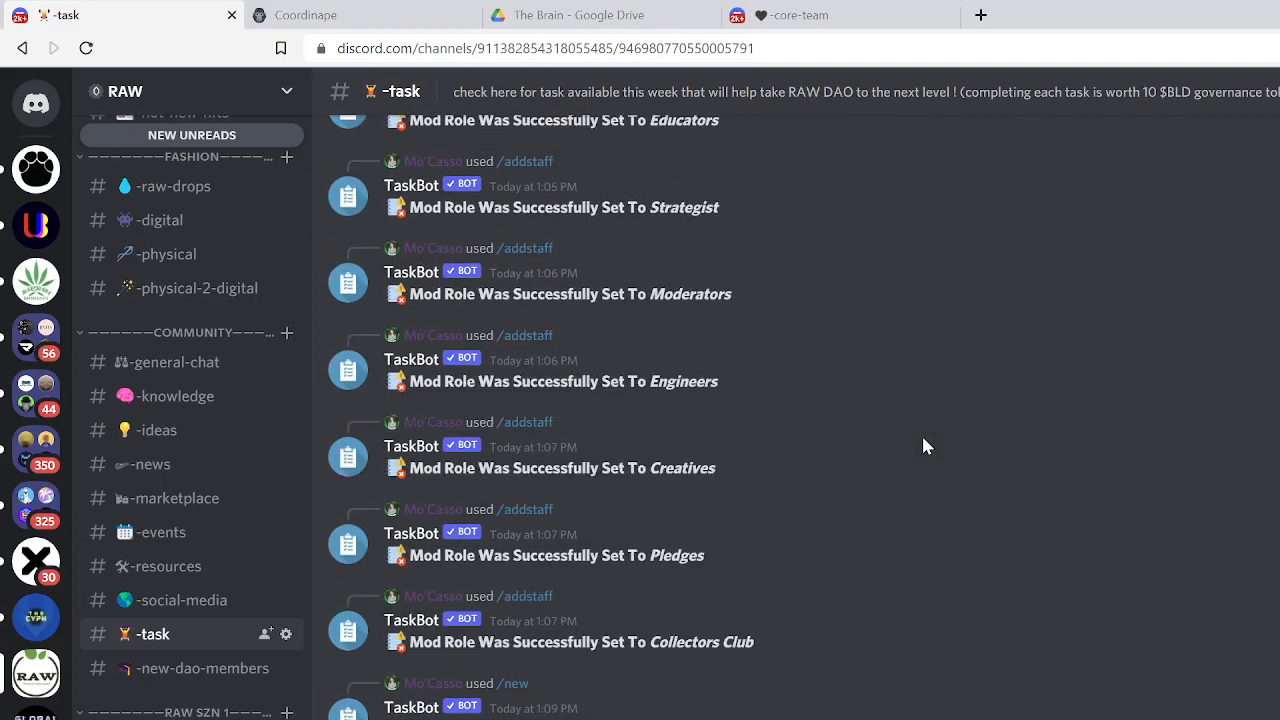
{"action": "scroll", "coordinate": [924, 440], "scroll_direction": "up", "scroll_amount": 15}
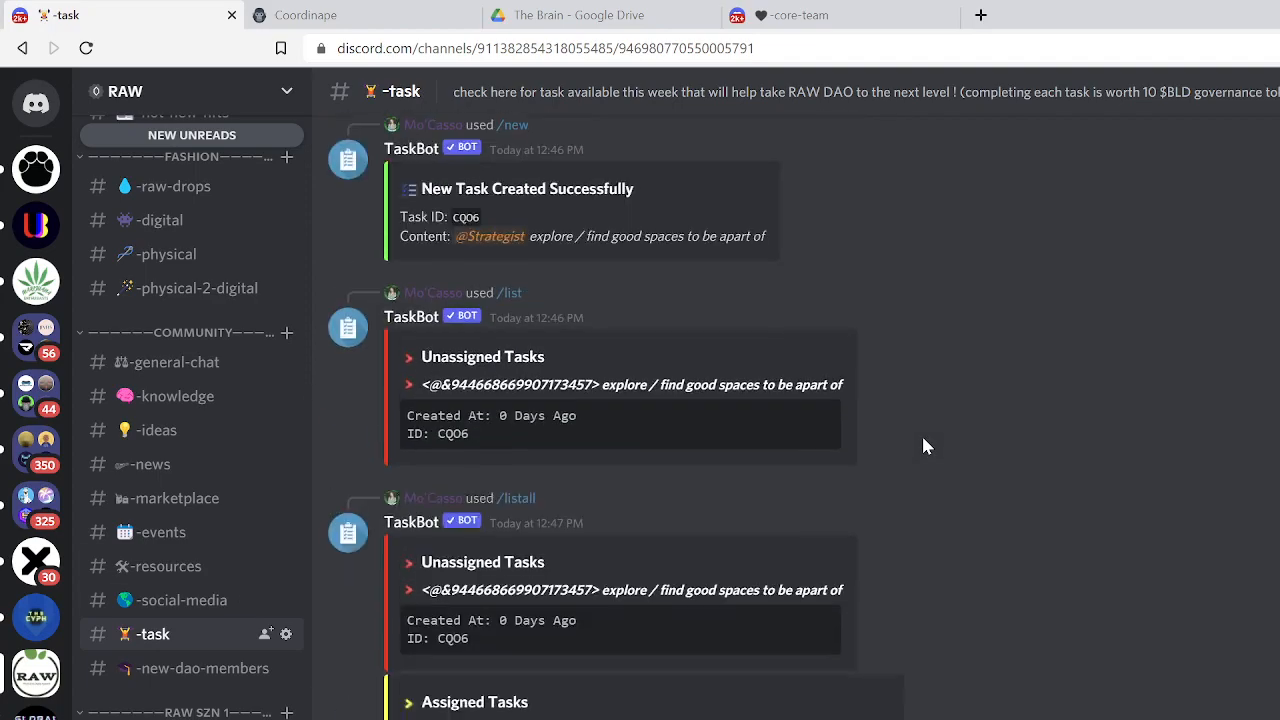
{"action": "scroll", "coordinate": [924, 440], "scroll_direction": "up", "scroll_amount": 15}
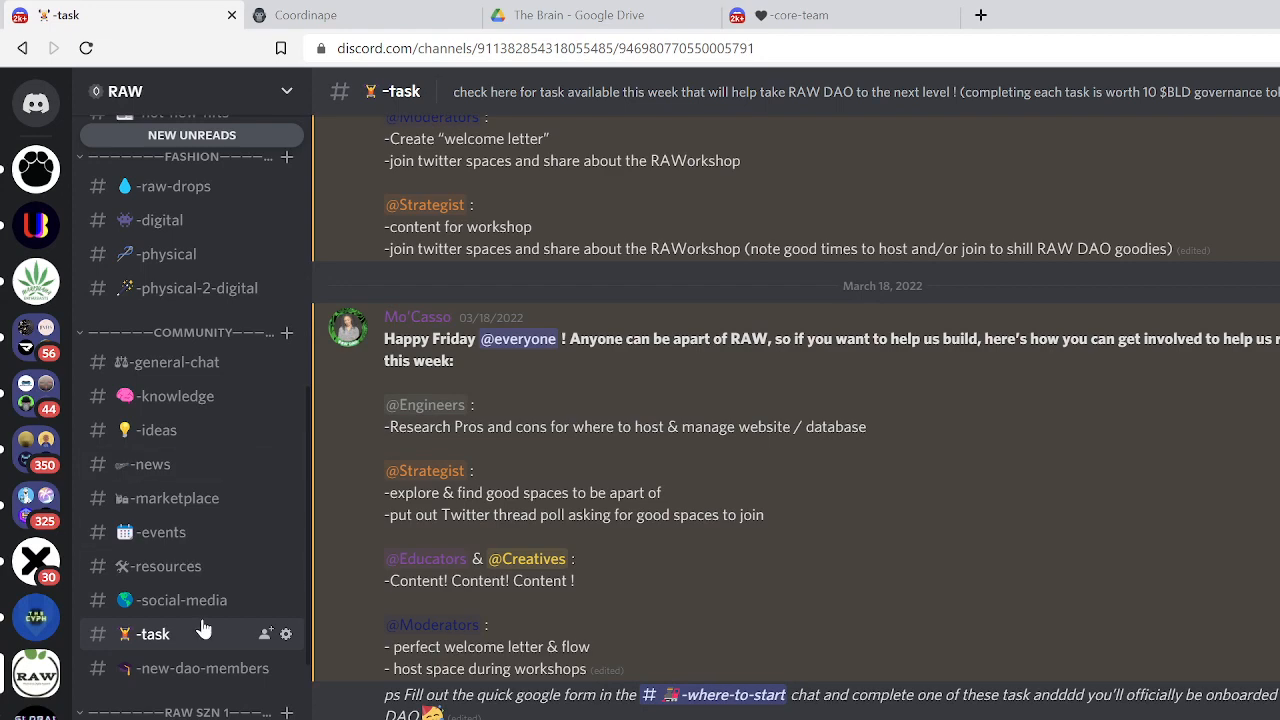
{"action": "scroll", "coordinate": [203, 627], "scroll_direction": "down", "scroll_amount": 3}
{"action": "scroll", "coordinate": [546, 380], "scroll_direction": "up", "scroll_amount": 3}
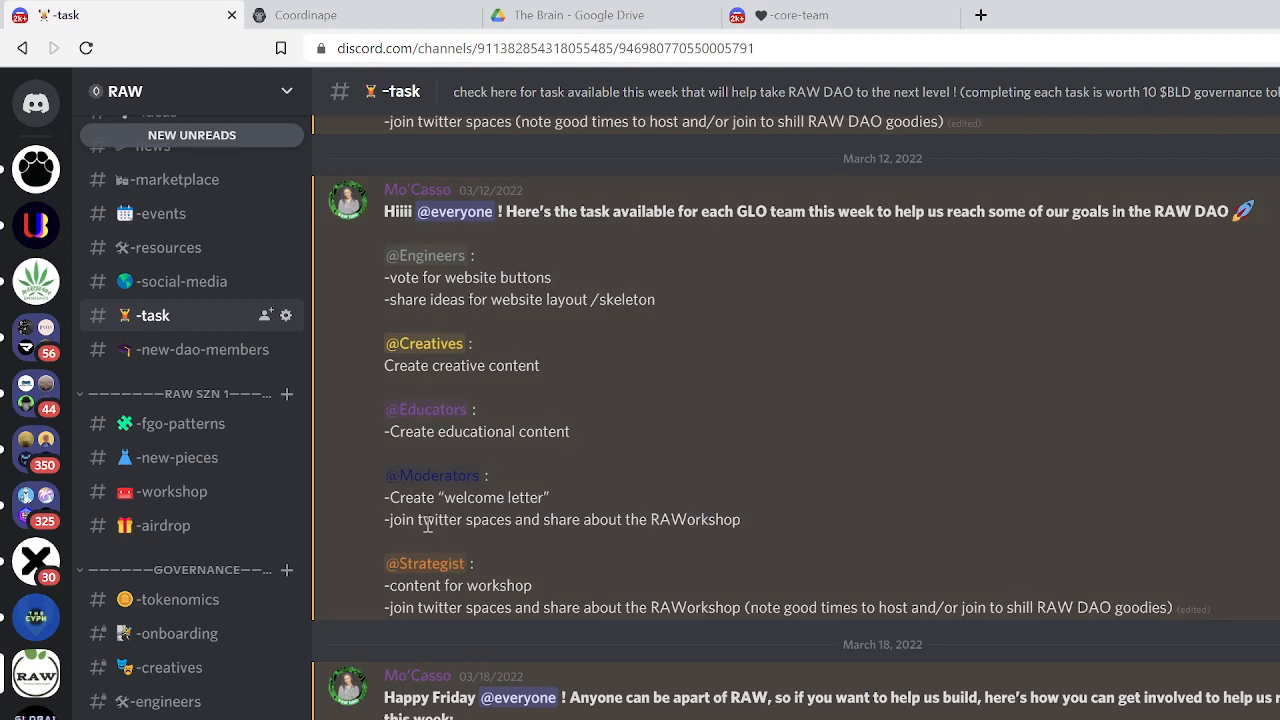
Step: Read the weekly GLO team task posts, highlighting the moderators' "Create 'welcome letter'" task in the March 12 post
{"action": "left_click_drag", "start_coordinate": [389, 497], "coordinate": [611, 488]}
{"action": "scroll", "coordinate": [611, 488], "scroll_direction": "down", "scroll_amount": 1}
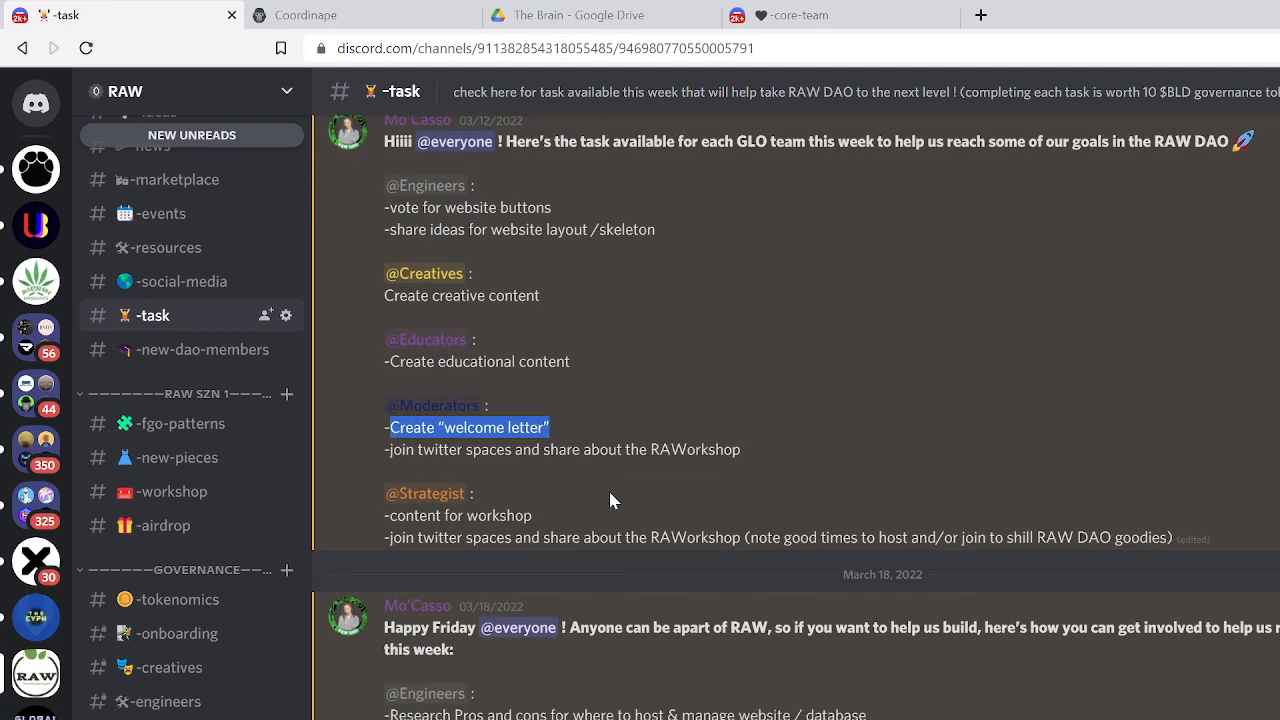
{"action": "scroll", "coordinate": [611, 500], "scroll_direction": "down", "scroll_amount": 2}
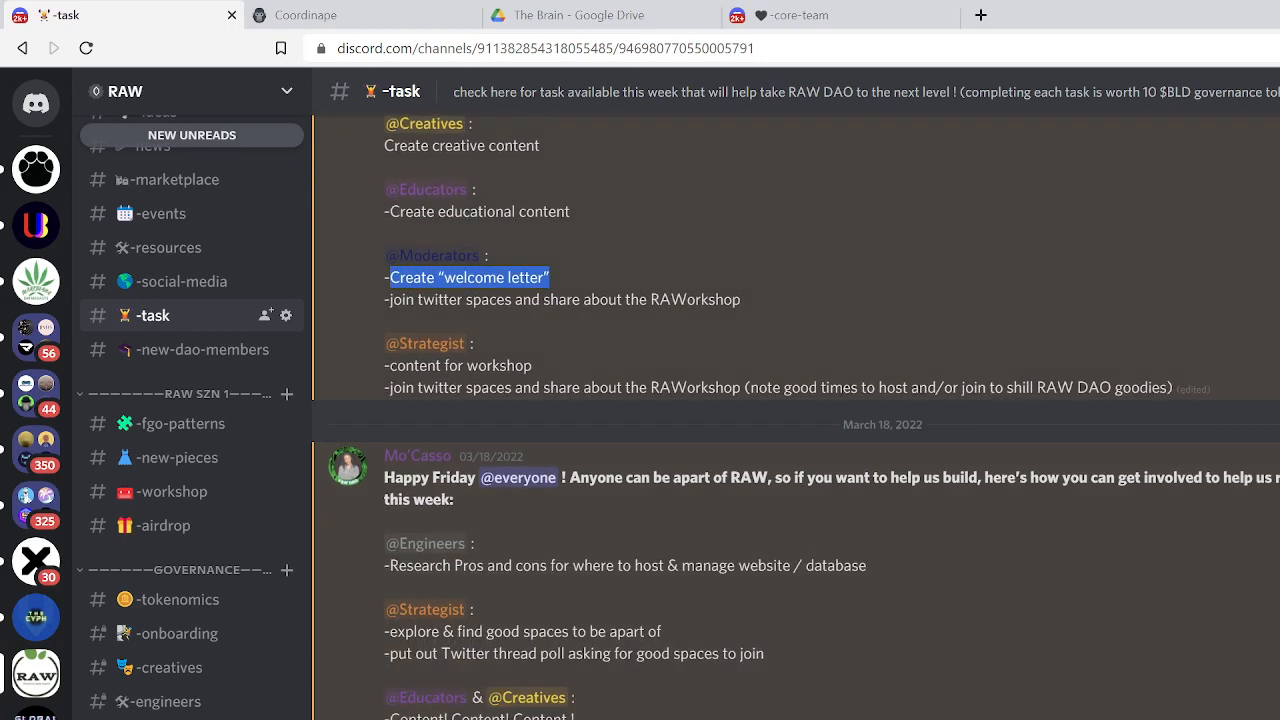
{"action": "left_click", "coordinate": [611, 498]}
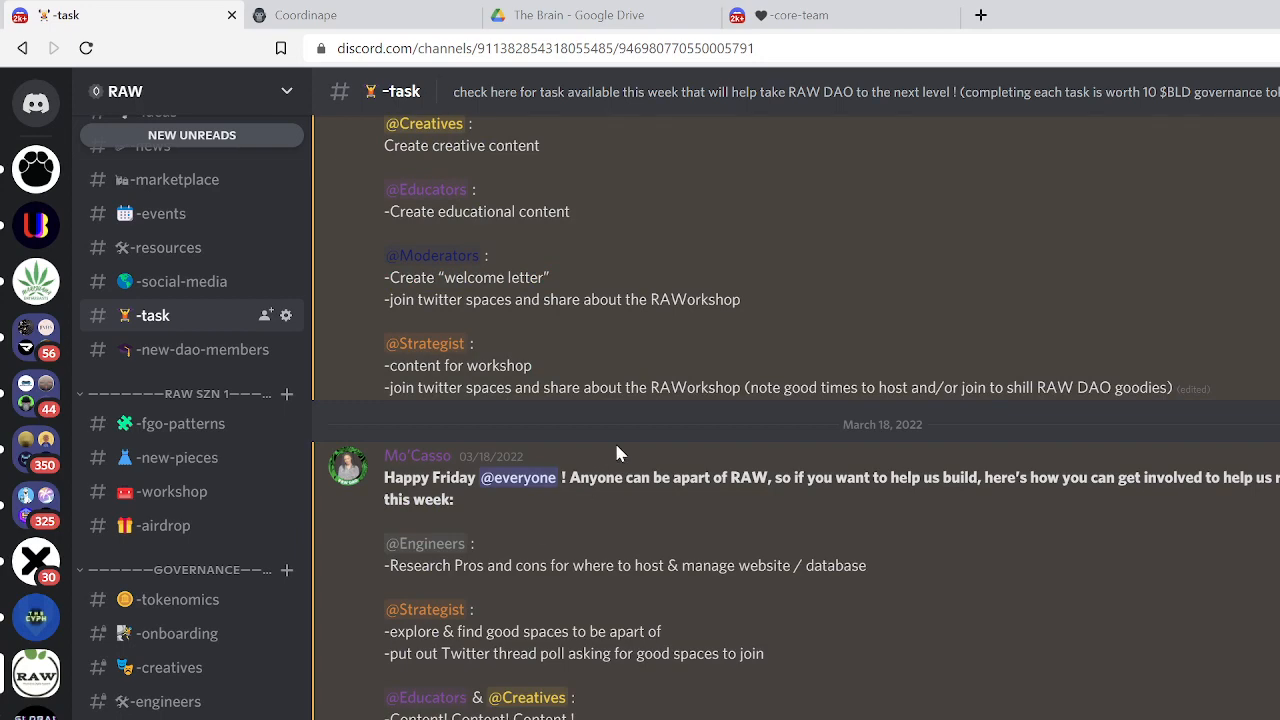
{"action": "scroll", "coordinate": [614, 445], "scroll_direction": "up", "scroll_amount": 5}
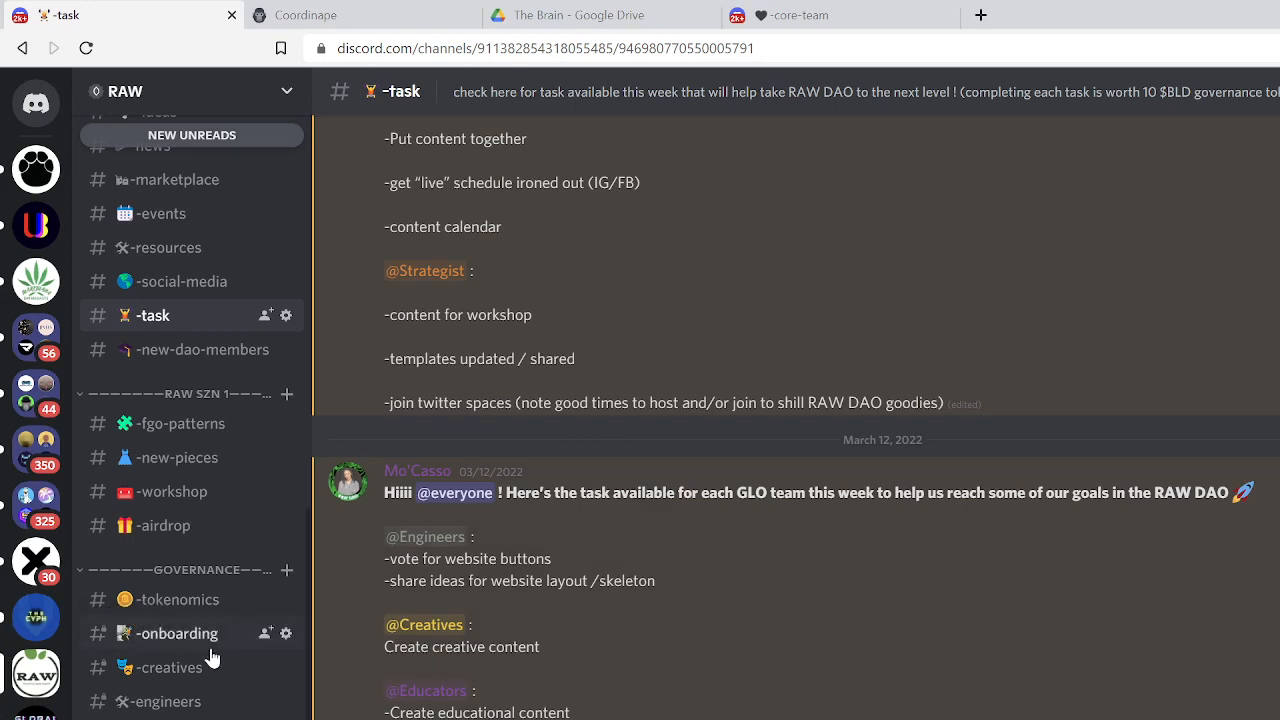
Step: Open the -tokenomics channel in the Governance section and display its pinned messages
{"action": "scroll", "coordinate": [194, 520], "scroll_direction": "down", "scroll_amount": 3}
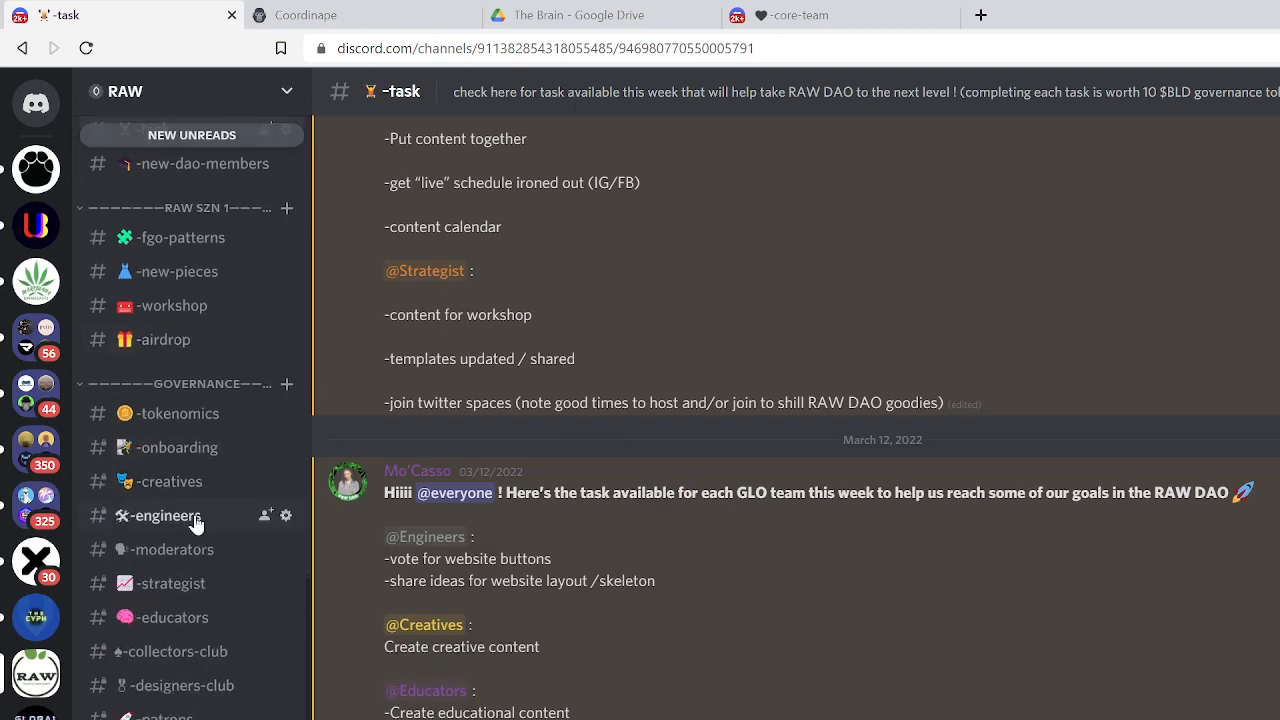
{"action": "left_click", "coordinate": [178, 420]}
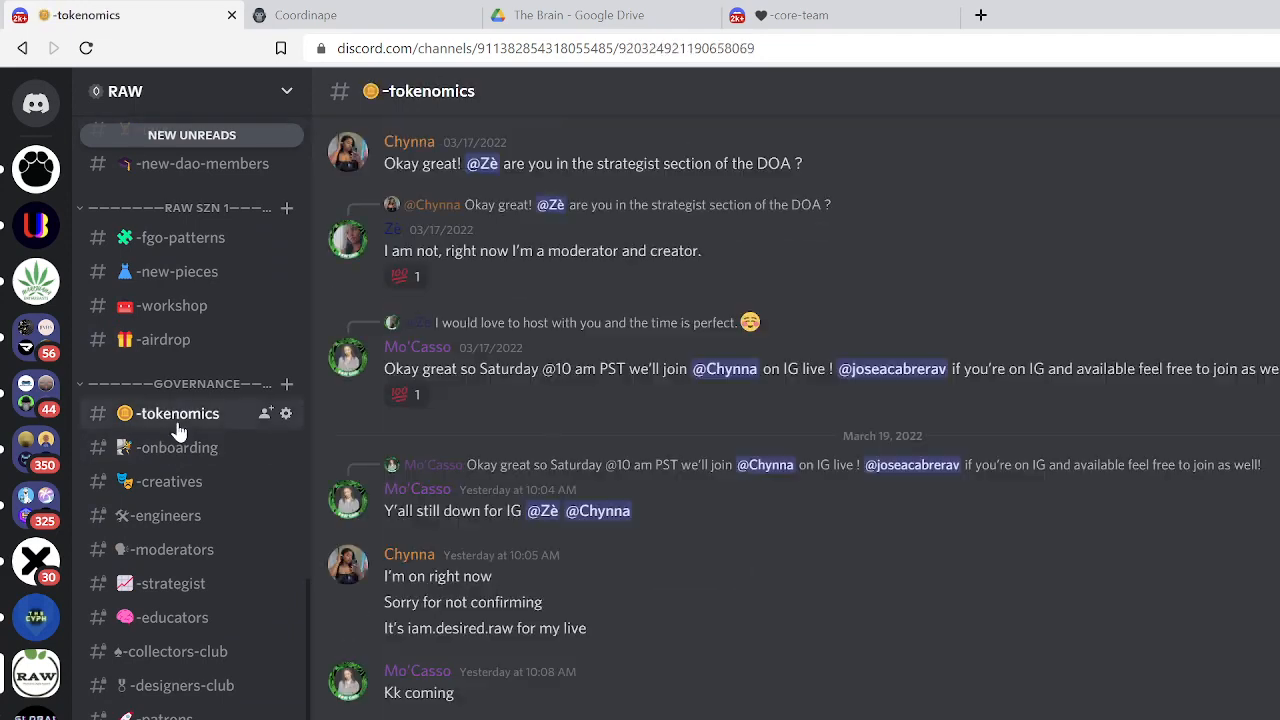
{"action": "scroll", "coordinate": [666, 277], "scroll_direction": "up", "scroll_amount": 10}
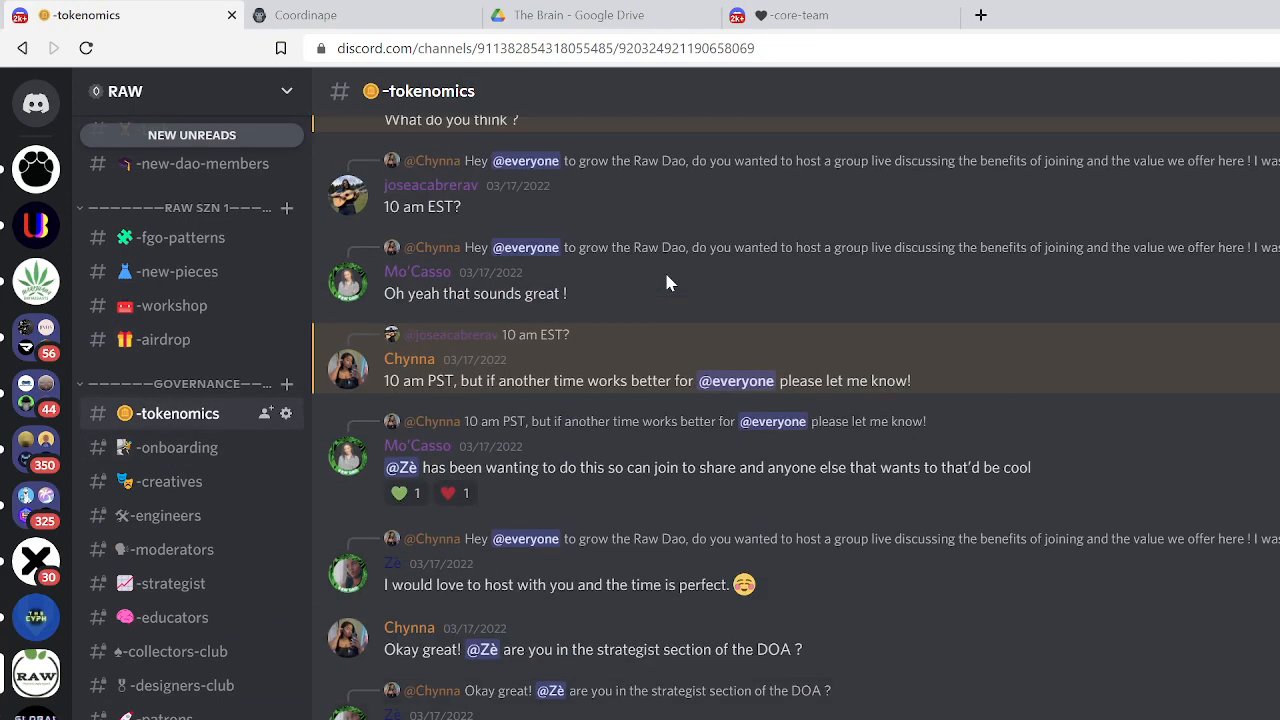
{"action": "key", "text": "ctrl+p"}
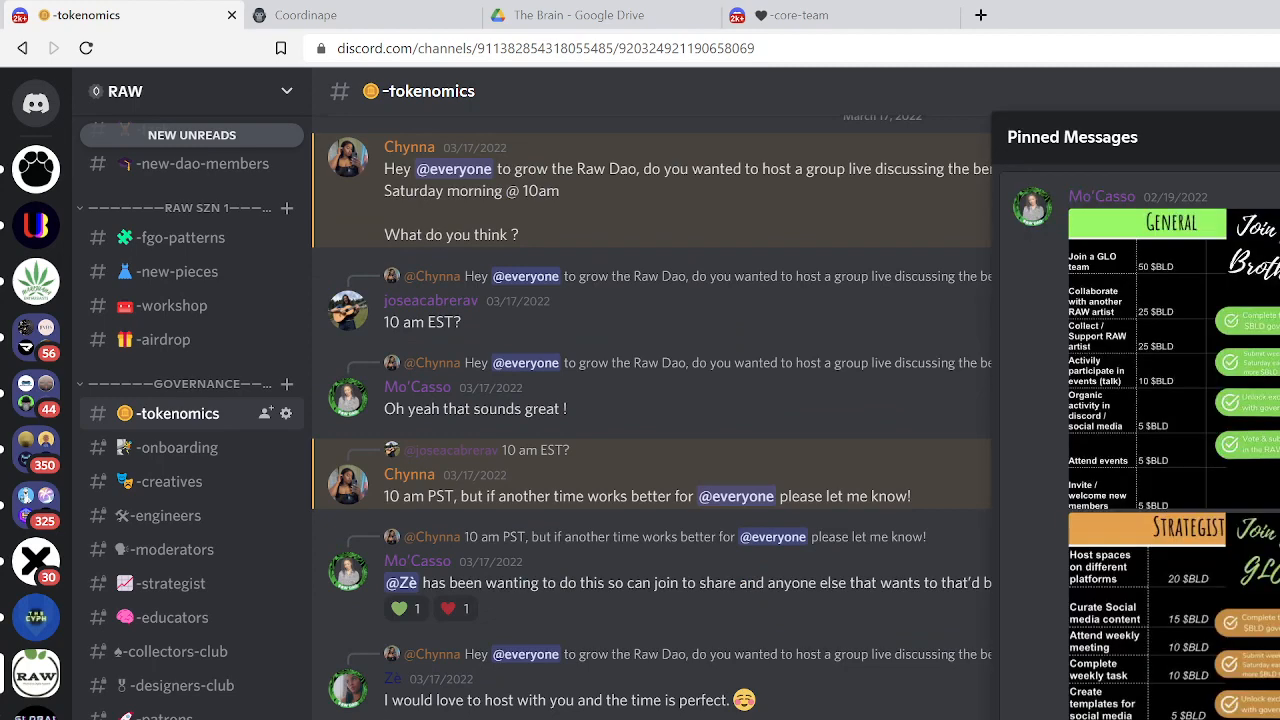
Step: Examine the pinned $BLD reward tables for the General, Strategist, Creatives, Engineers, Moderators and Educators groups
{"action": "scroll", "coordinate": [1276, 367], "scroll_direction": "down", "scroll_amount": 3}
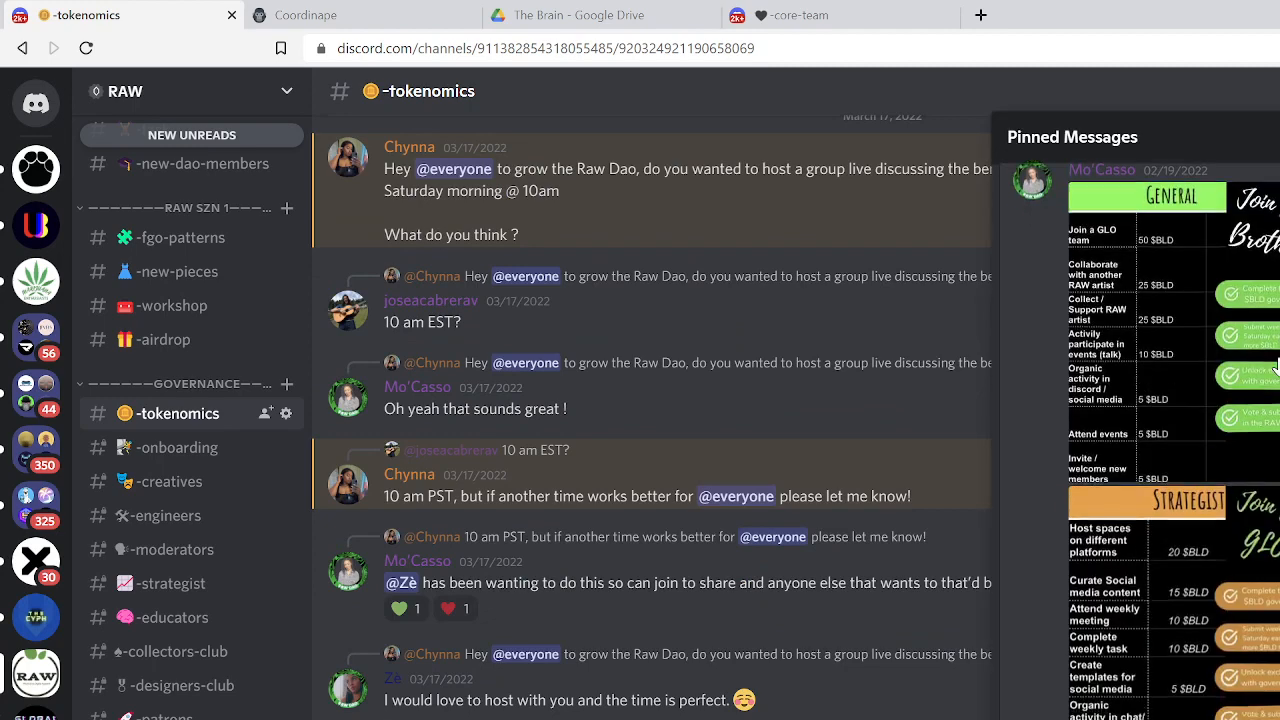
{"action": "scroll", "coordinate": [1276, 367], "scroll_direction": "up", "scroll_amount": 3}
{"action": "scroll", "coordinate": [1276, 367], "scroll_direction": "down", "scroll_amount": 4}
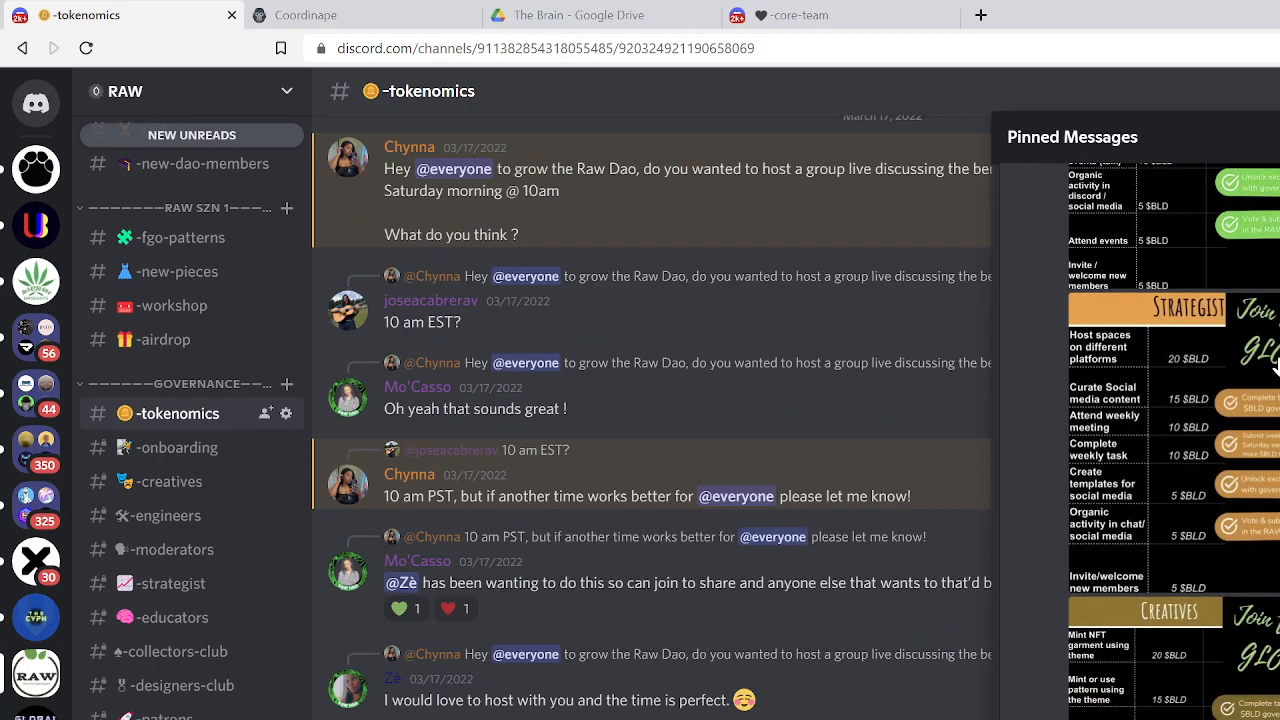
{"action": "scroll", "coordinate": [1276, 367], "scroll_direction": "down", "scroll_amount": 5}
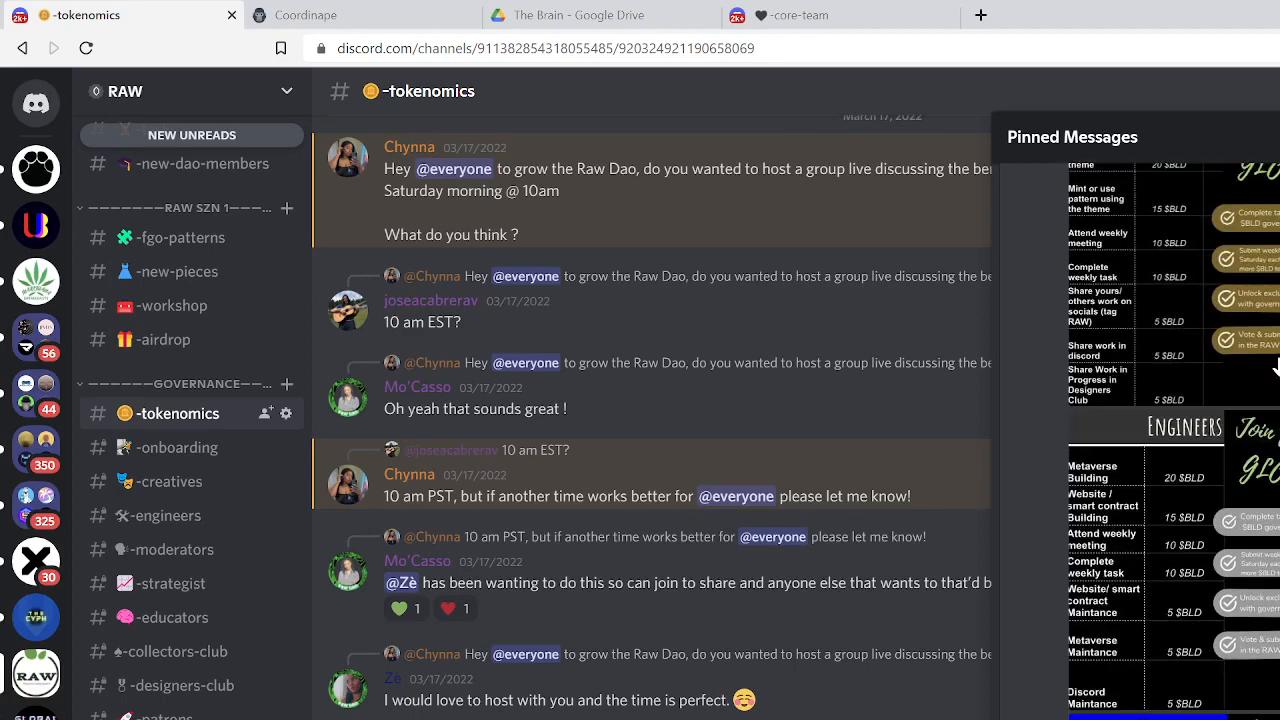
{"action": "scroll", "coordinate": [1276, 367], "scroll_direction": "down", "scroll_amount": 3}
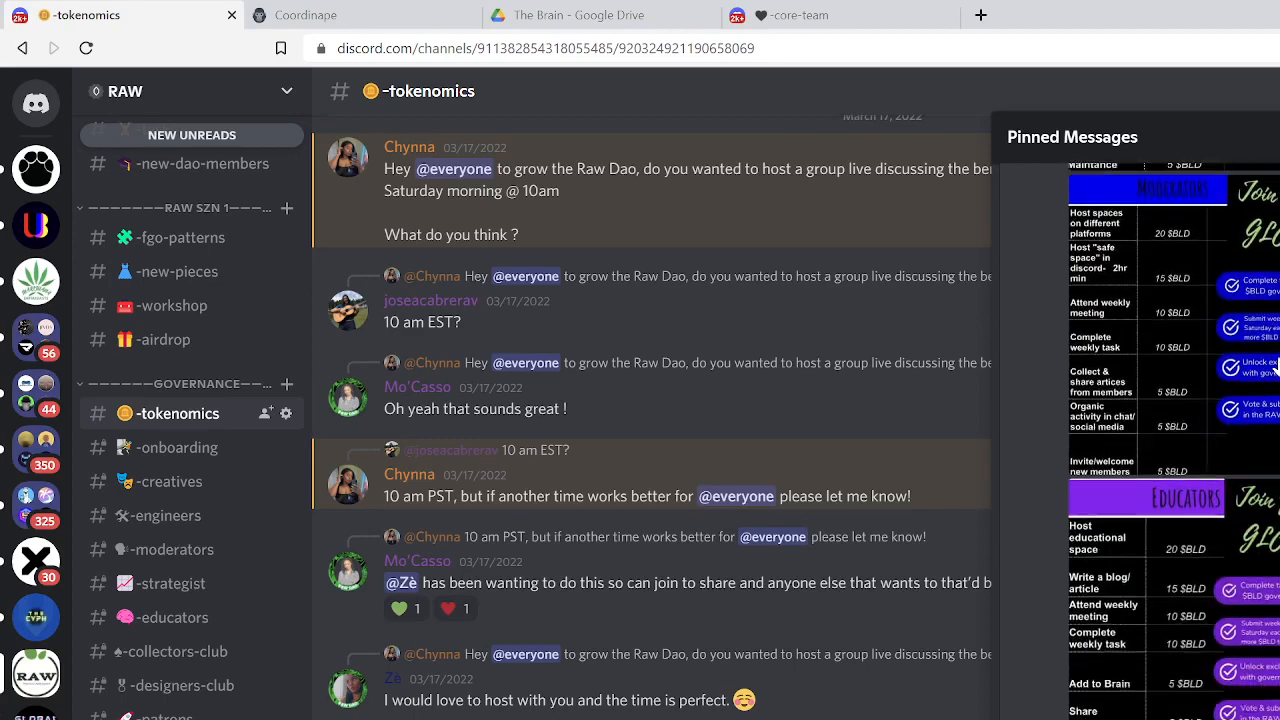
{"action": "scroll", "coordinate": [1276, 367], "scroll_direction": "up", "scroll_amount": 4}
{"action": "scroll", "coordinate": [1276, 367], "scroll_direction": "up", "scroll_amount": 6}
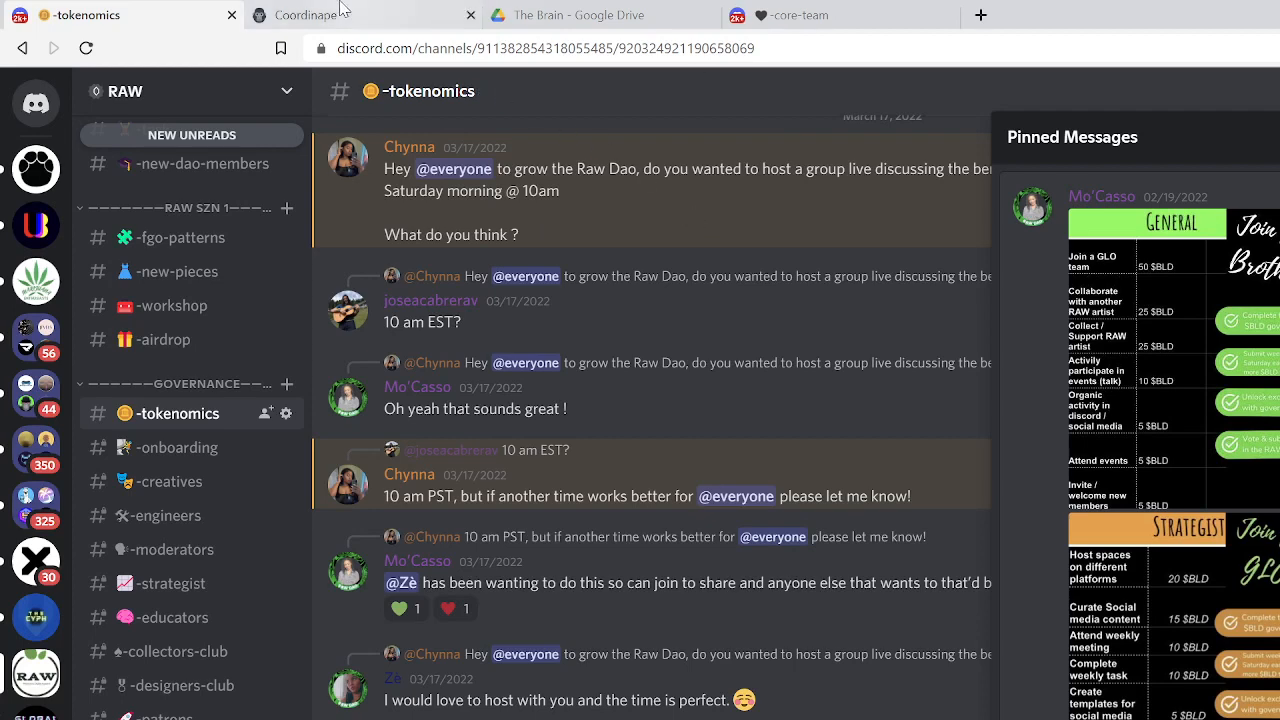
Step: Switch to The Brain in Google Drive and open the Allocation Governance spreadsheet from its Governance folder
{"action": "left_click", "coordinate": [312, 18]}
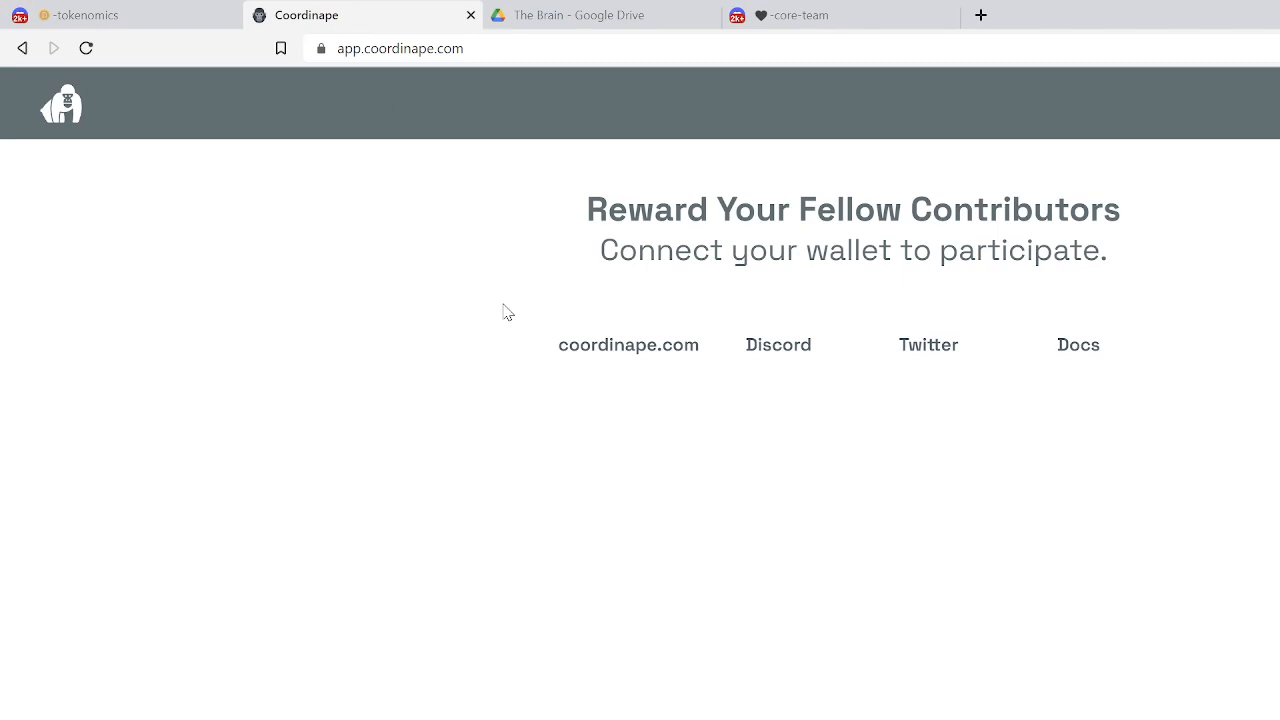
{"action": "left_click", "coordinate": [562, 20]}
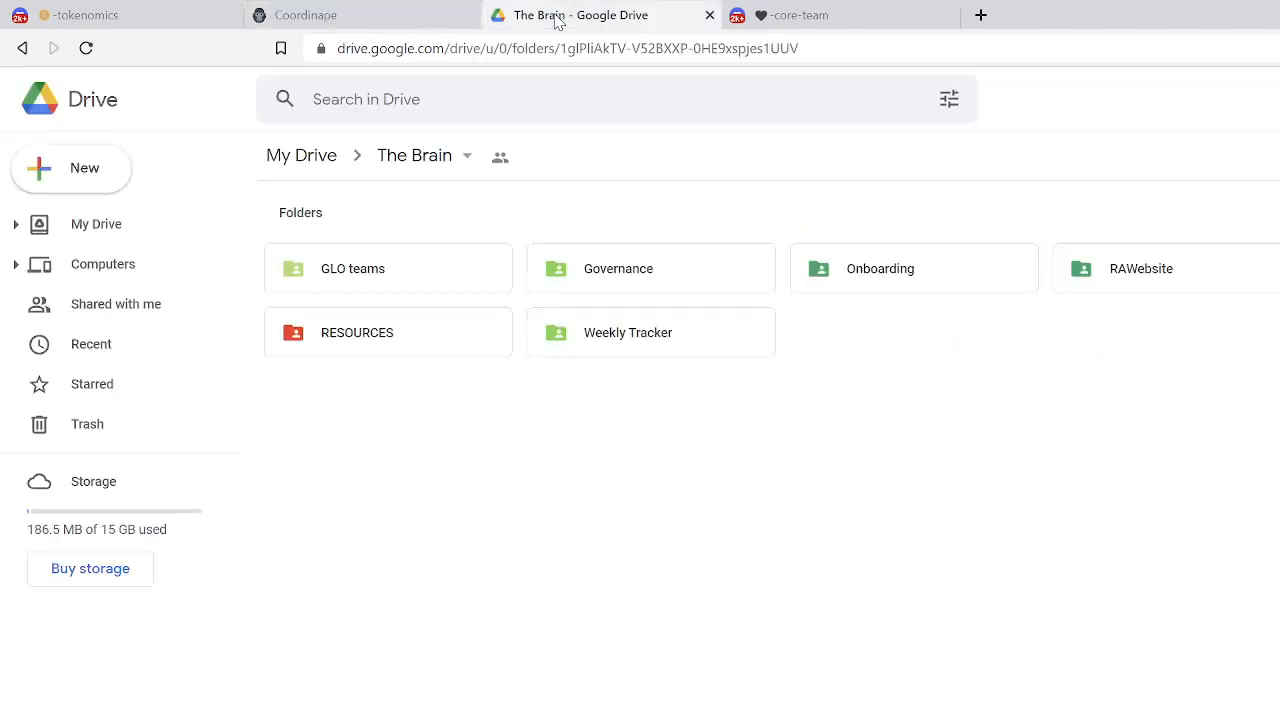
{"action": "left_click", "coordinate": [608, 258]}
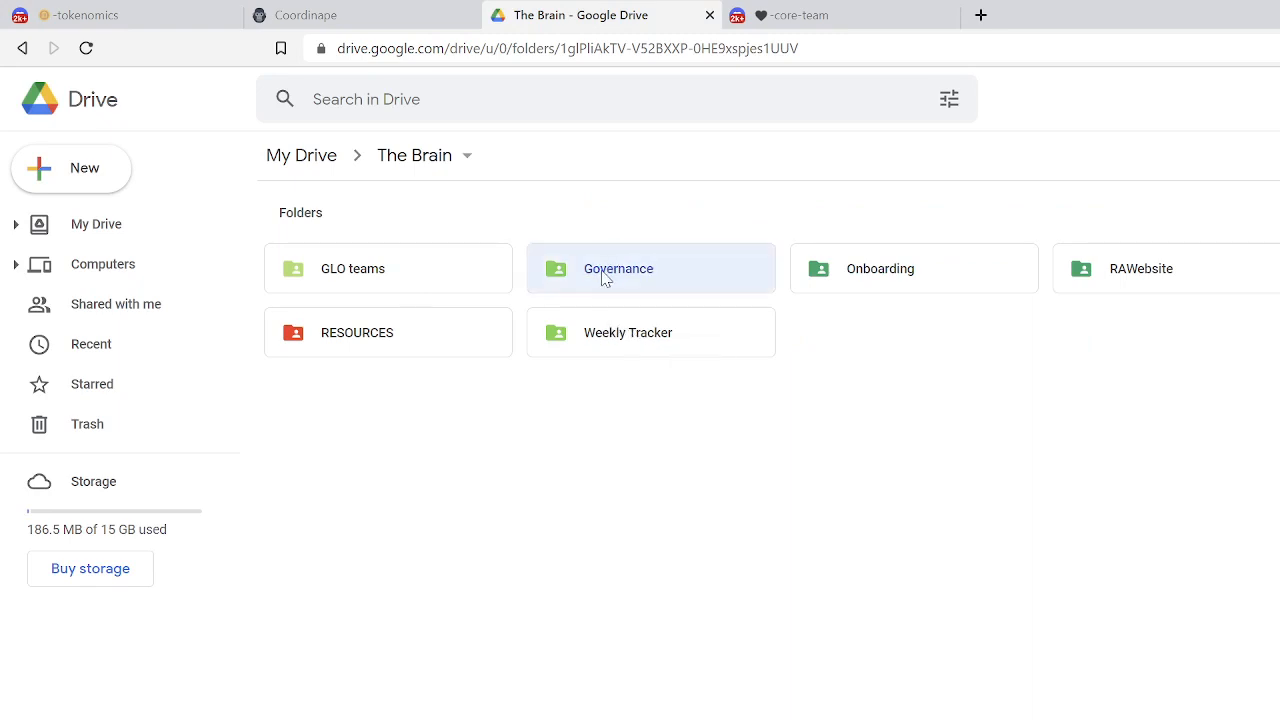
{"action": "double_click", "coordinate": [604, 278]}
{"action": "double_click", "coordinate": [408, 355]}
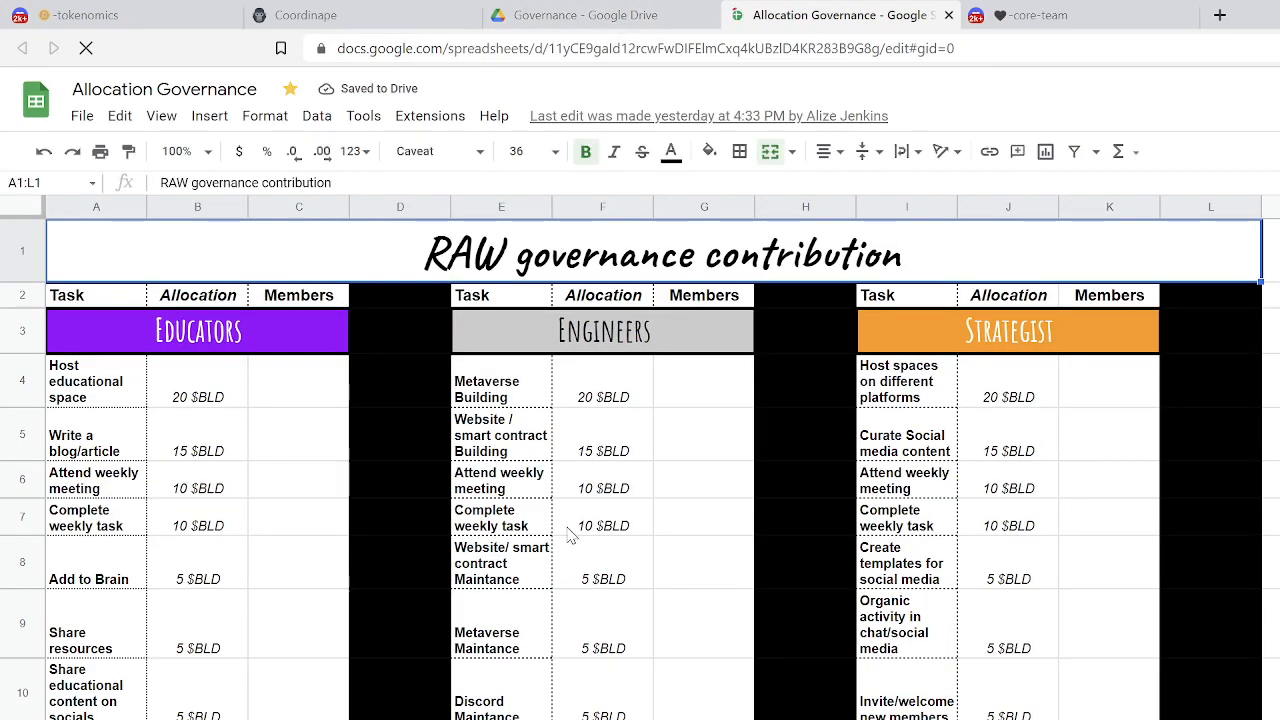
Step: Review the team tasks and $BLD allocations on the RAW governance contribution sheet
{"action": "scroll", "coordinate": [567, 535], "scroll_direction": "down", "scroll_amount": 3}
{"action": "scroll", "coordinate": [567, 535], "scroll_direction": "down", "scroll_amount": 2}
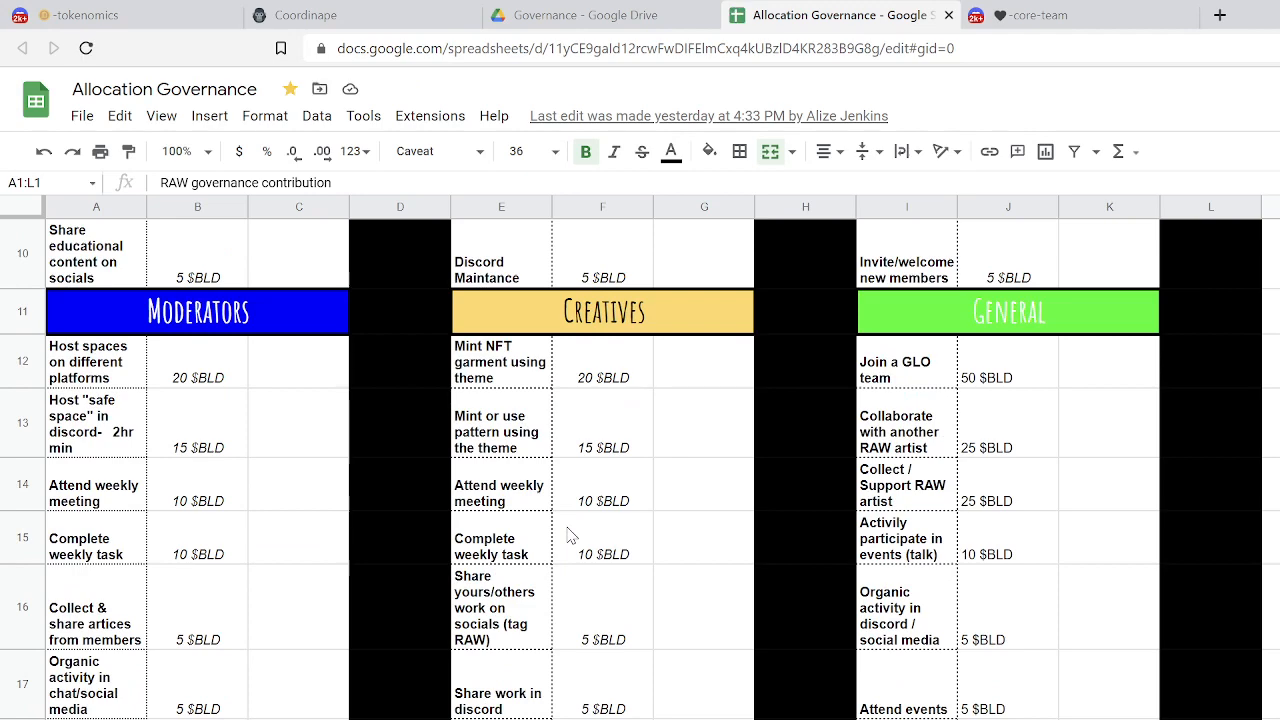
{"action": "scroll", "coordinate": [567, 535], "scroll_direction": "up", "scroll_amount": 3}
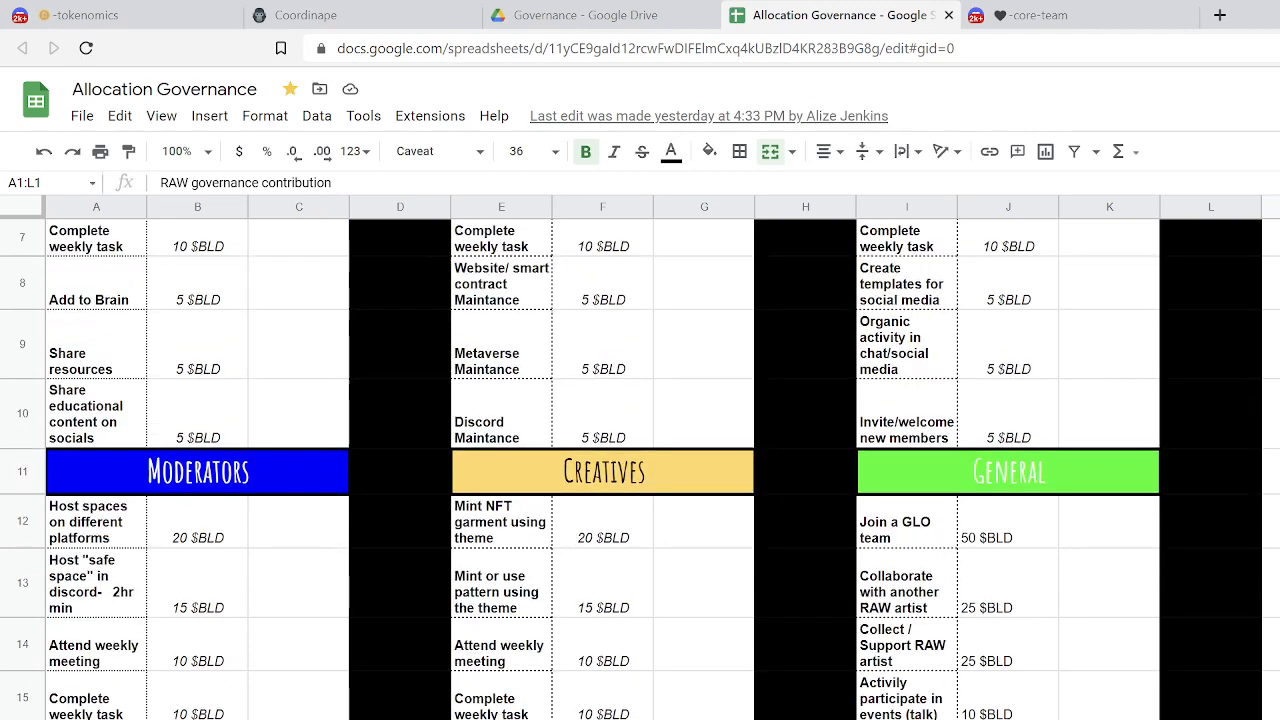
Step: Open the Creatives Weekly Tracker sheet and review its creative and general tasks with the allocation request column
{"action": "key", "text": "ctrl+Page_Down"}
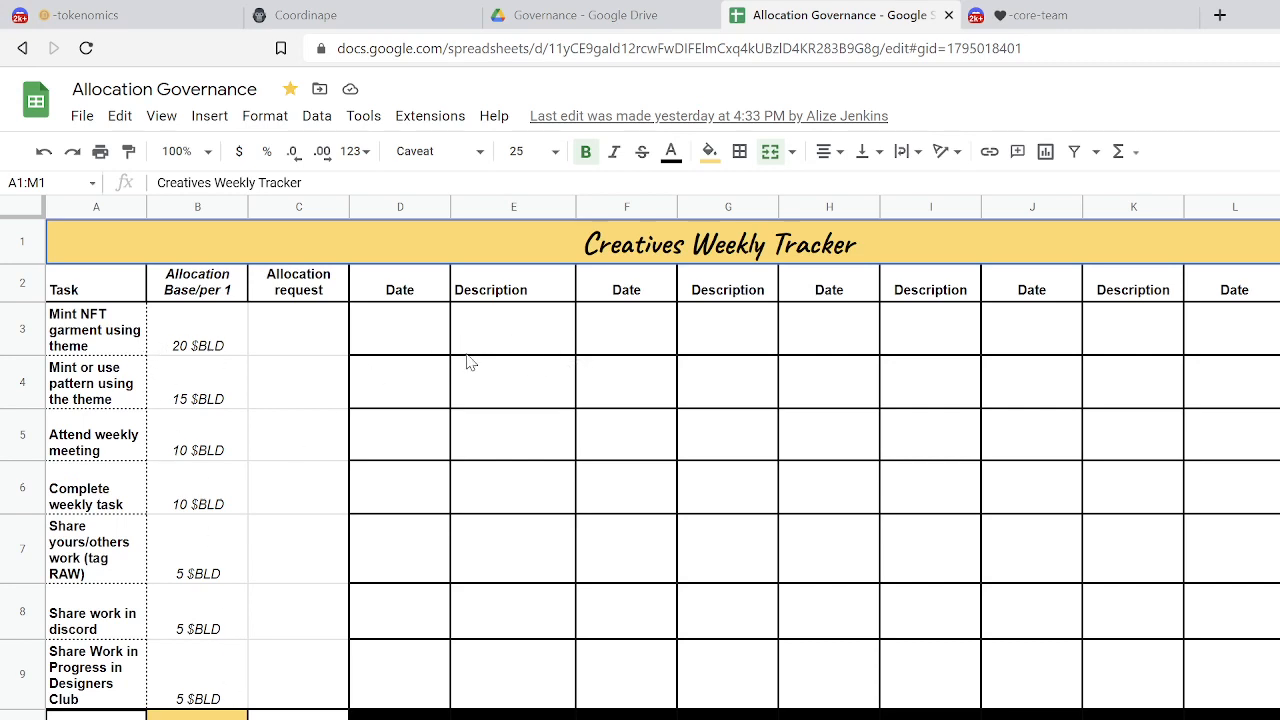
{"action": "left_click", "coordinate": [303, 388]}
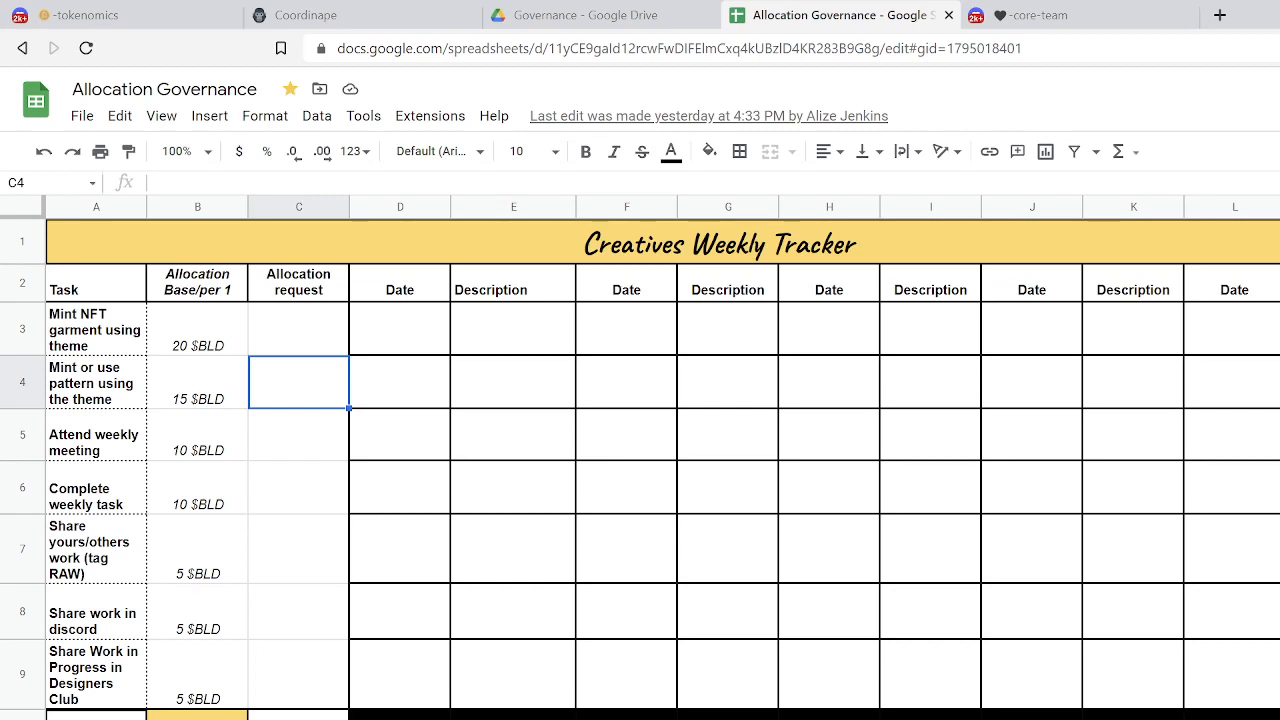
{"action": "scroll", "coordinate": [312, 648], "scroll_direction": "down", "scroll_amount": 6}
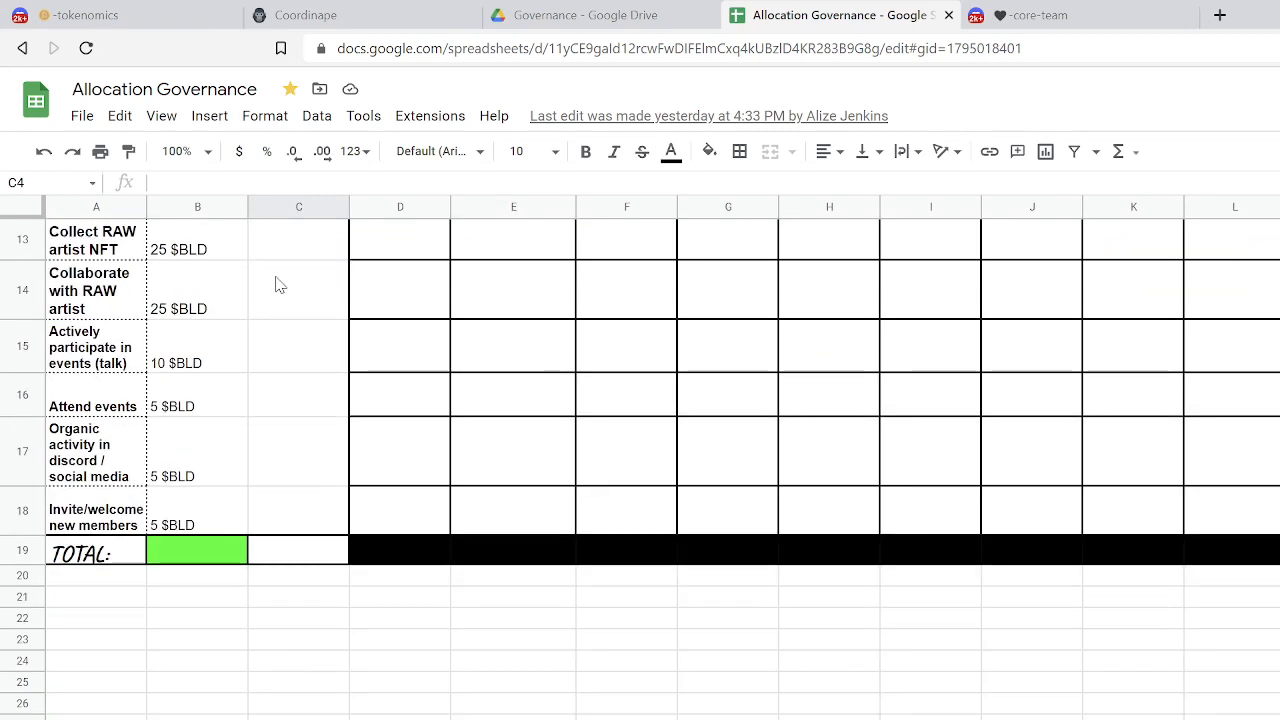
{"action": "scroll", "coordinate": [279, 285], "scroll_direction": "up", "scroll_amount": 3}
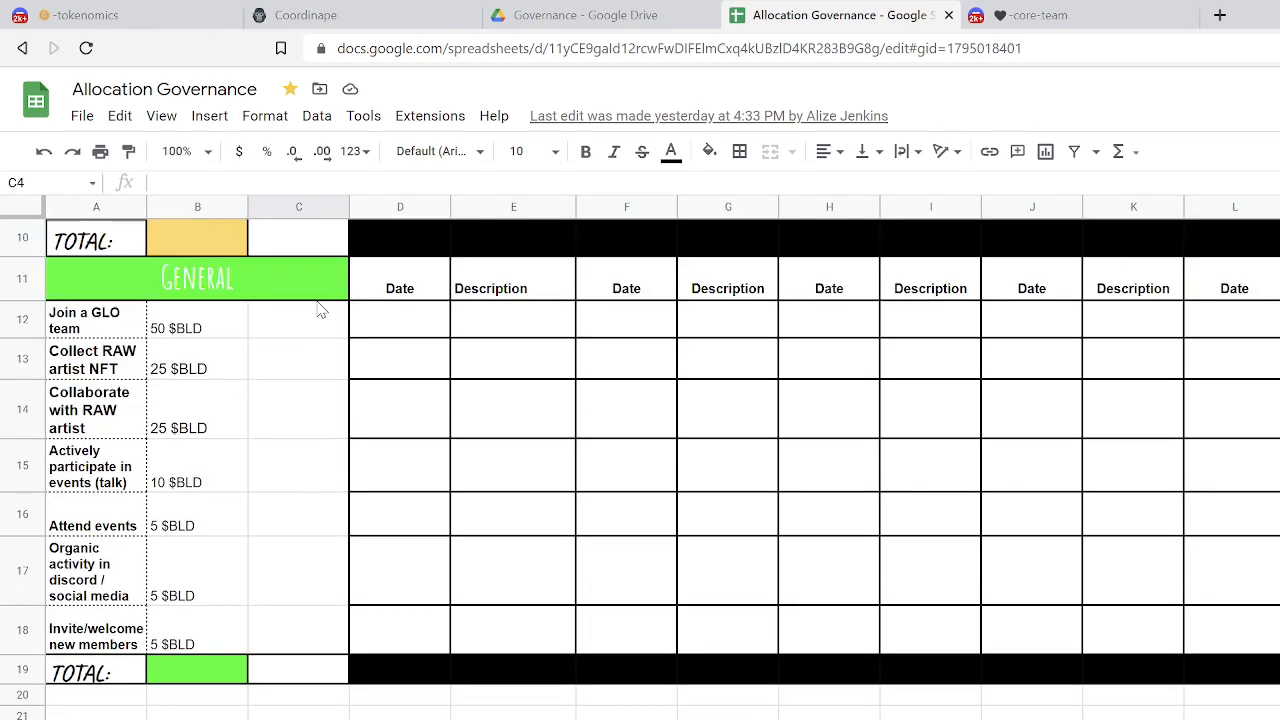
{"action": "scroll", "coordinate": [319, 311], "scroll_direction": "up", "scroll_amount": 5}
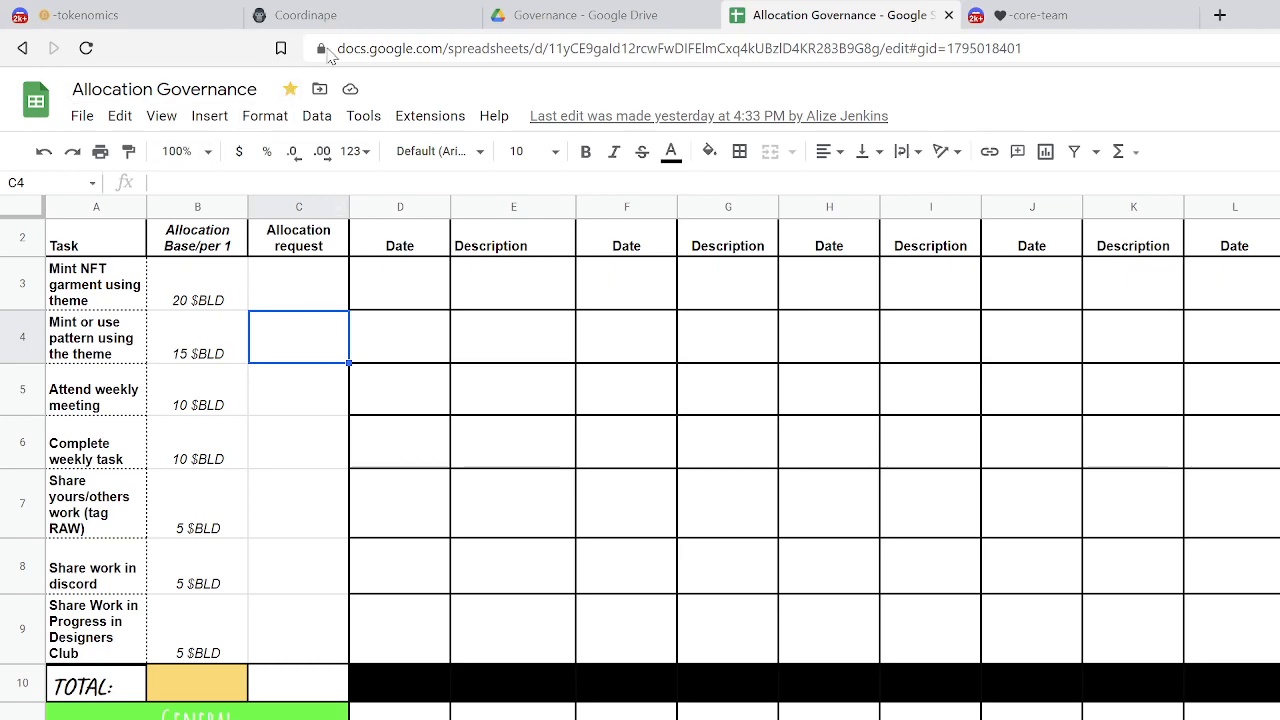
Step: Revisit the -tokenomics channel in Discord and return to the Coordinape page
{"action": "left_click", "coordinate": [100, 22]}
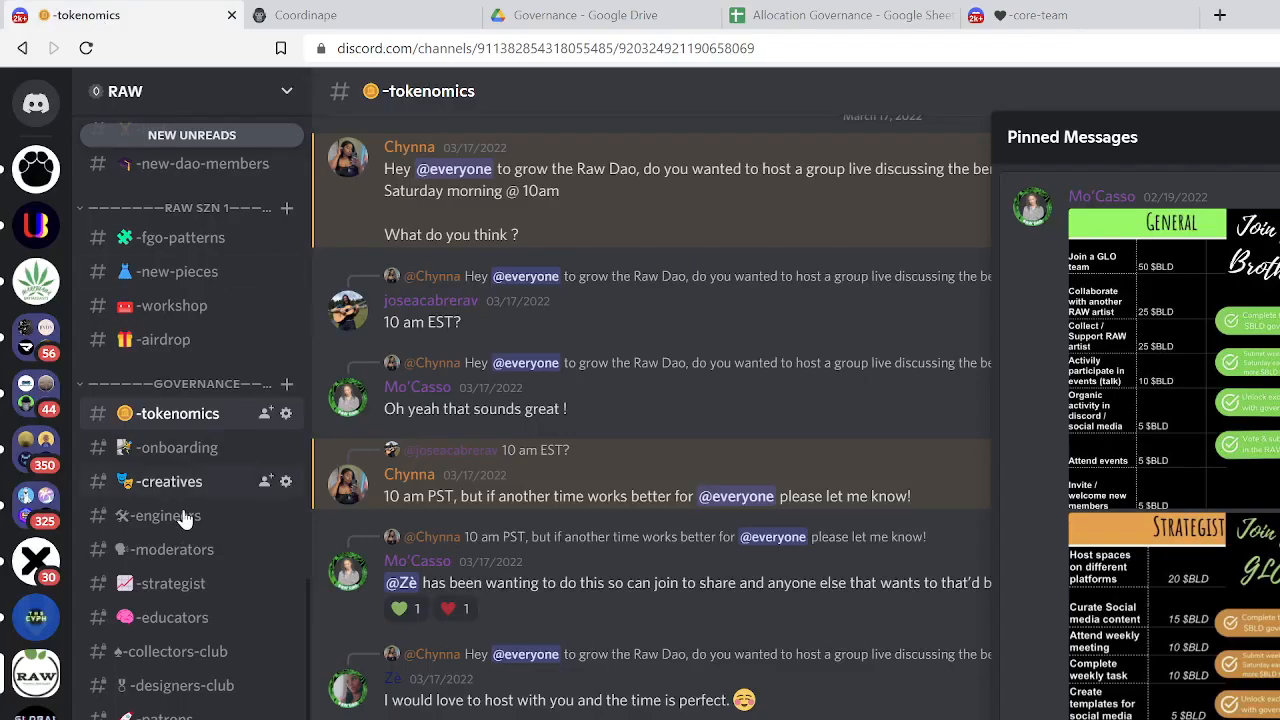
{"action": "left_click", "coordinate": [399, 12]}
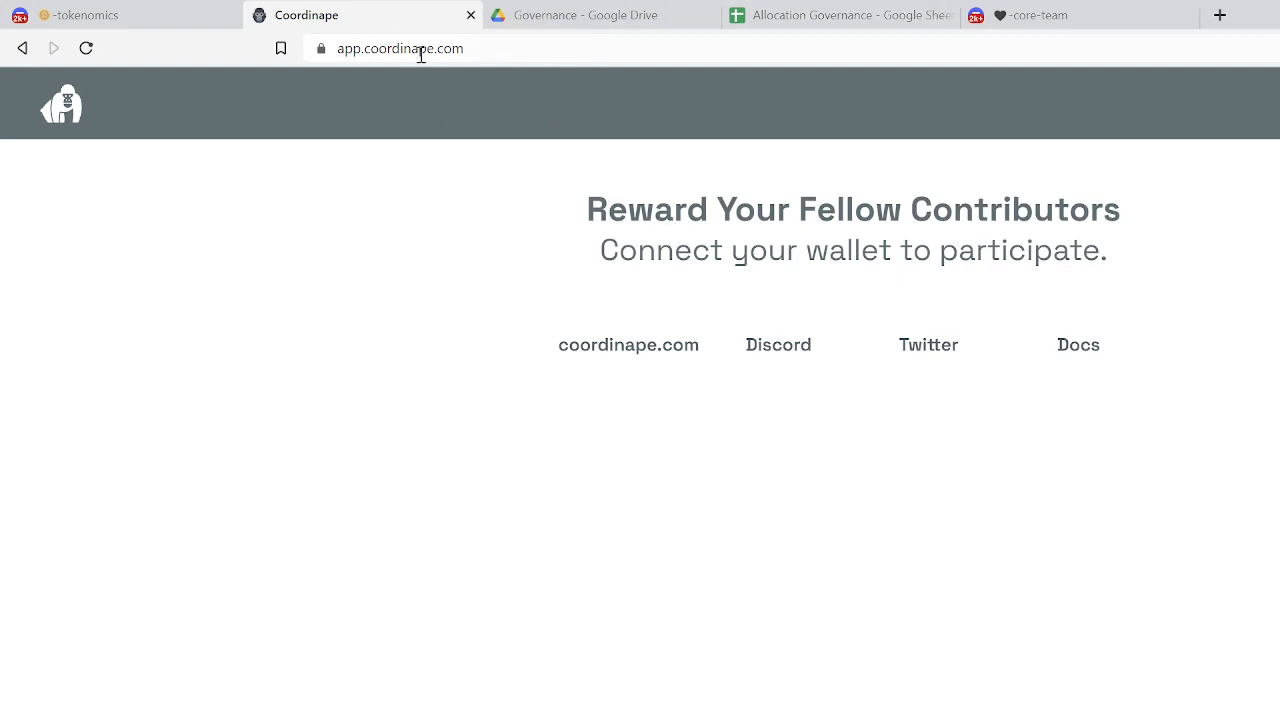
Step: Reach Coordinape through the -core-team channel in Discord and connect the MetaMask wallet
{"action": "left_click", "coordinate": [465, 48]}
{"action": "triple_click", "coordinate": [466, 48]}
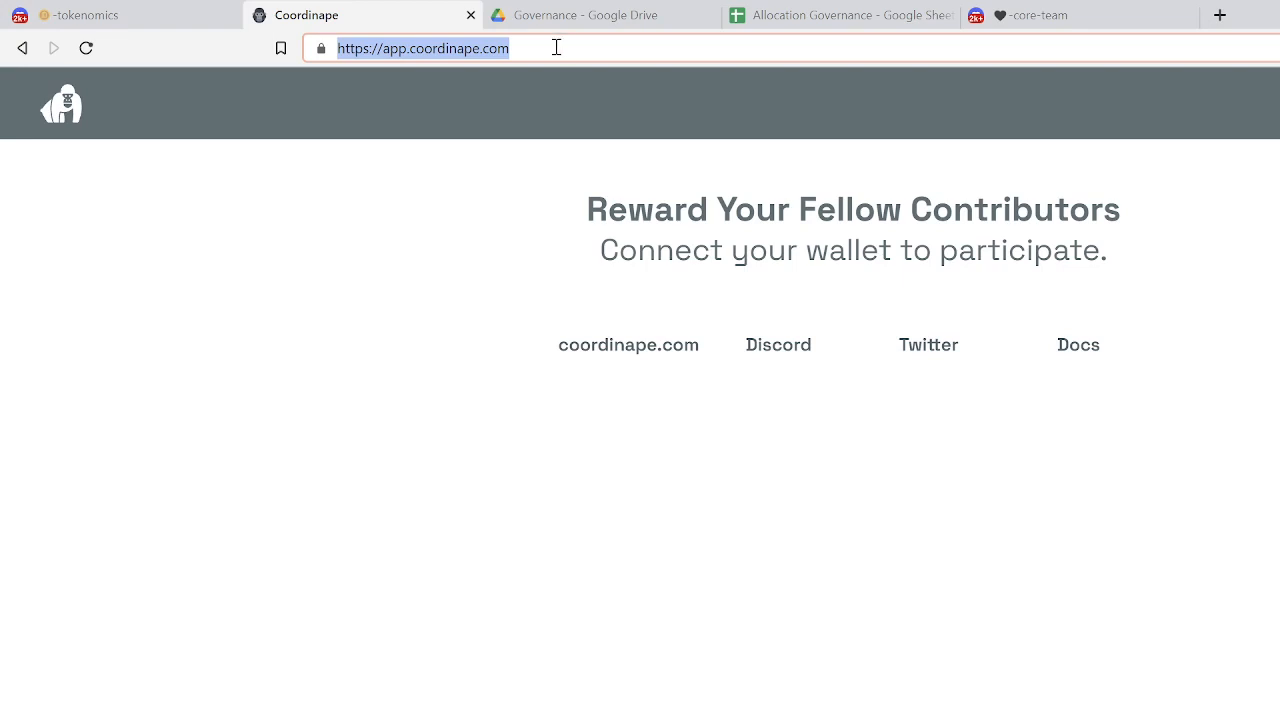
{"action": "left_click", "coordinate": [1023, 22]}
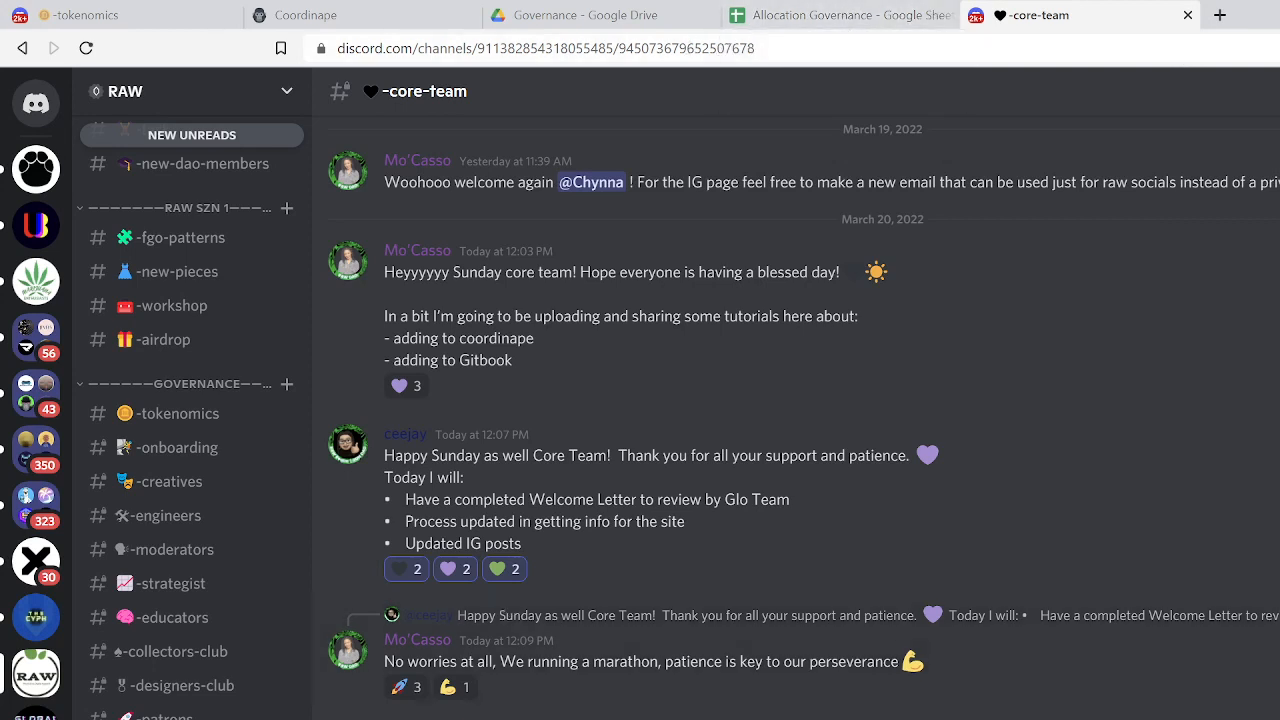
{"action": "left_click", "coordinate": [440, 715]}
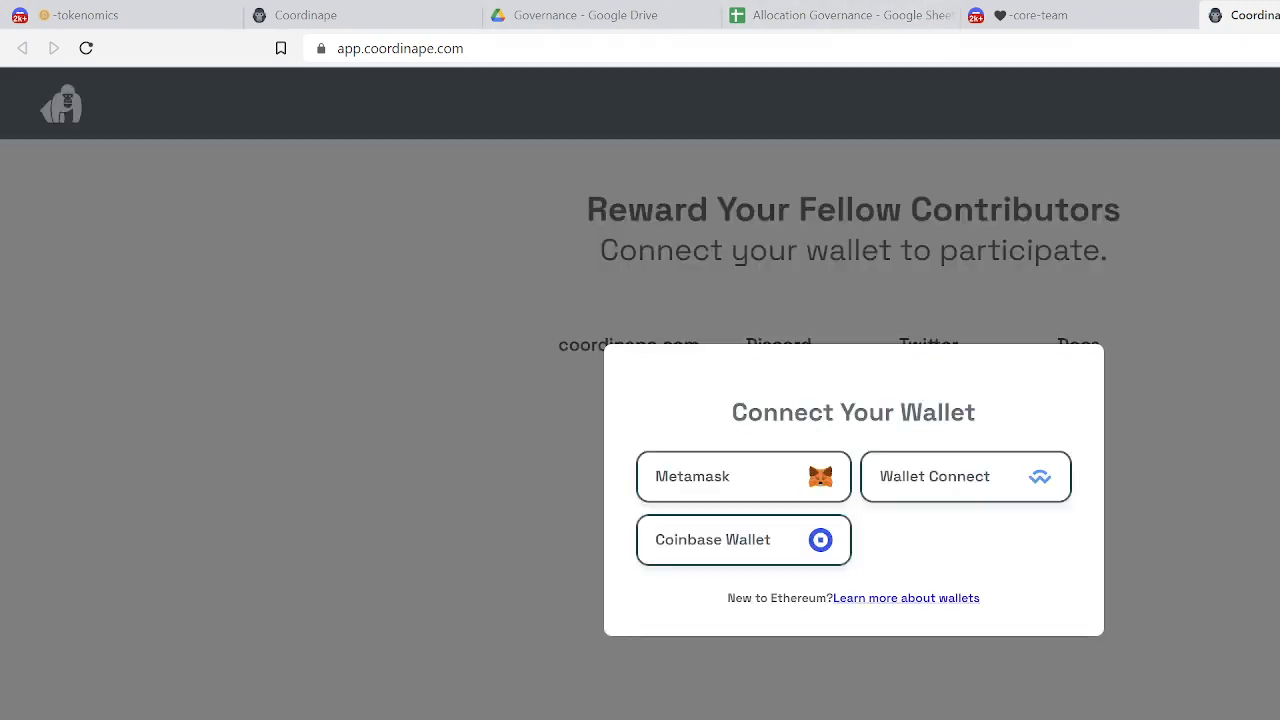
{"action": "left_click", "coordinate": [765, 498]}
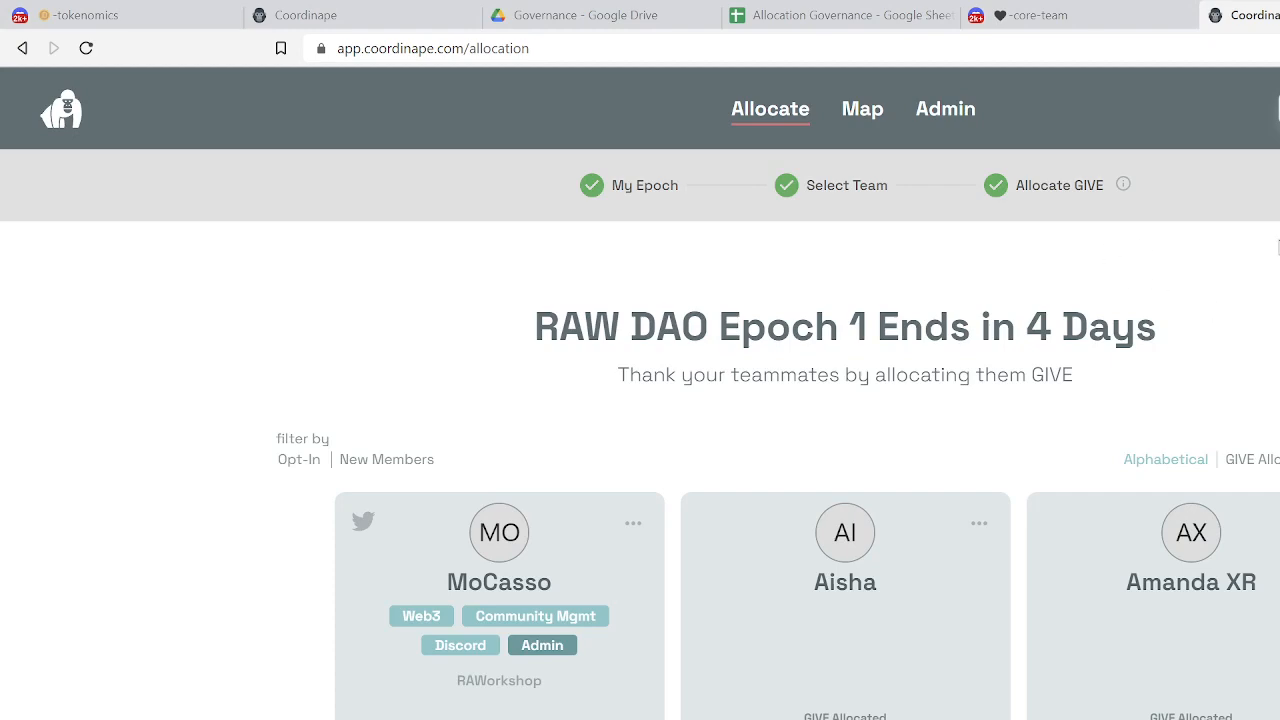
Step: Review the teammates' GIVE allocations and notes on the RAW DAO Epoch 1 allocation page
{"action": "scroll", "coordinate": [1168, 337], "scroll_direction": "down", "scroll_amount": 12}
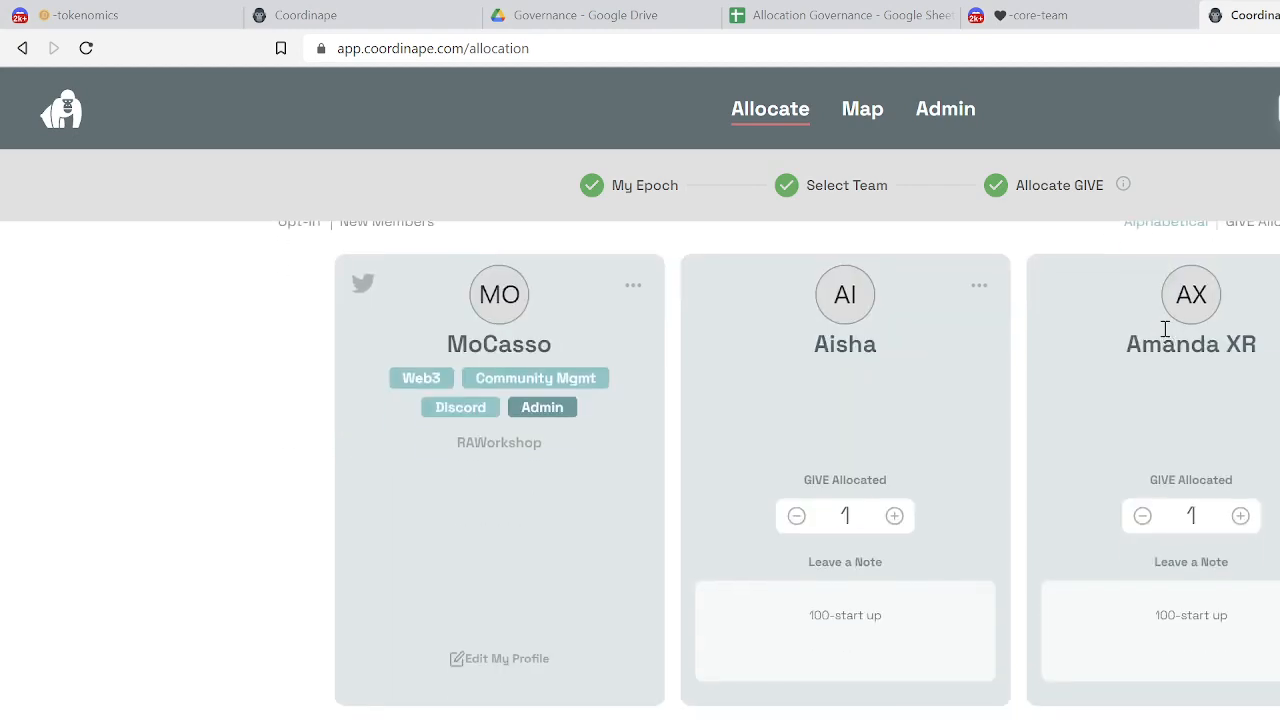
{"action": "scroll", "coordinate": [1170, 345], "scroll_direction": "down", "scroll_amount": 3}
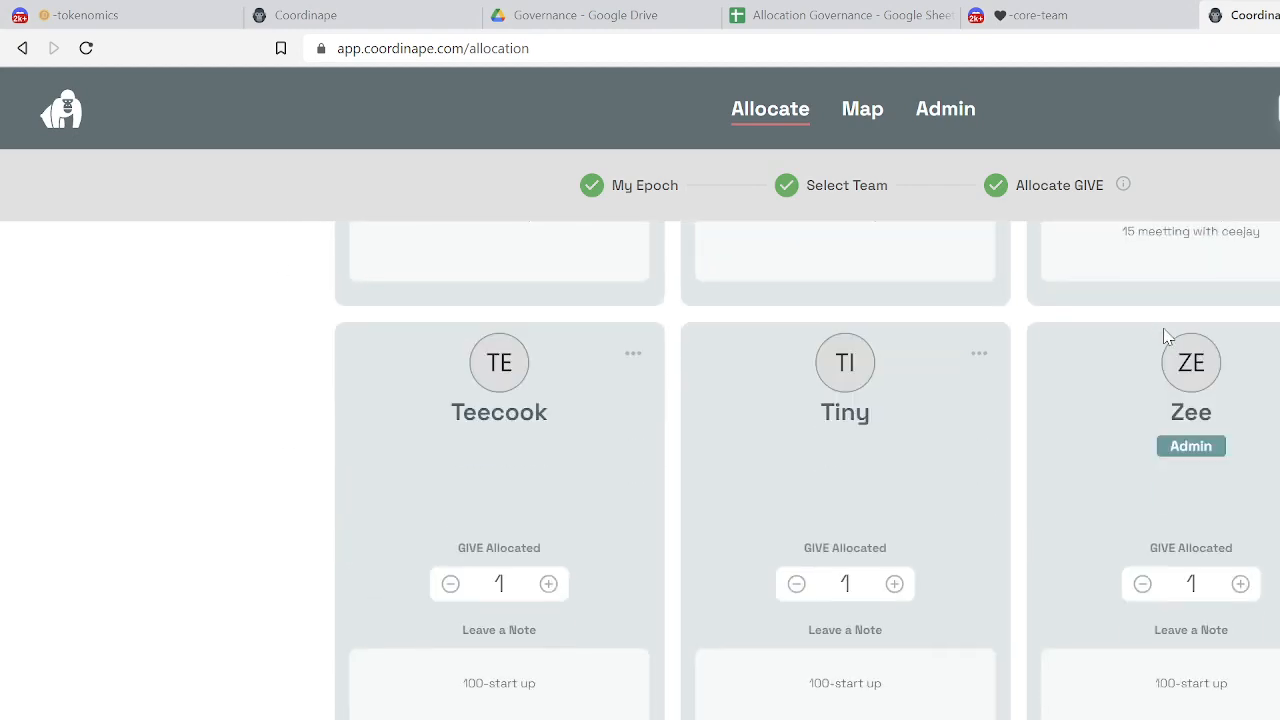
{"action": "scroll", "coordinate": [1165, 335], "scroll_direction": "up", "scroll_amount": 3}
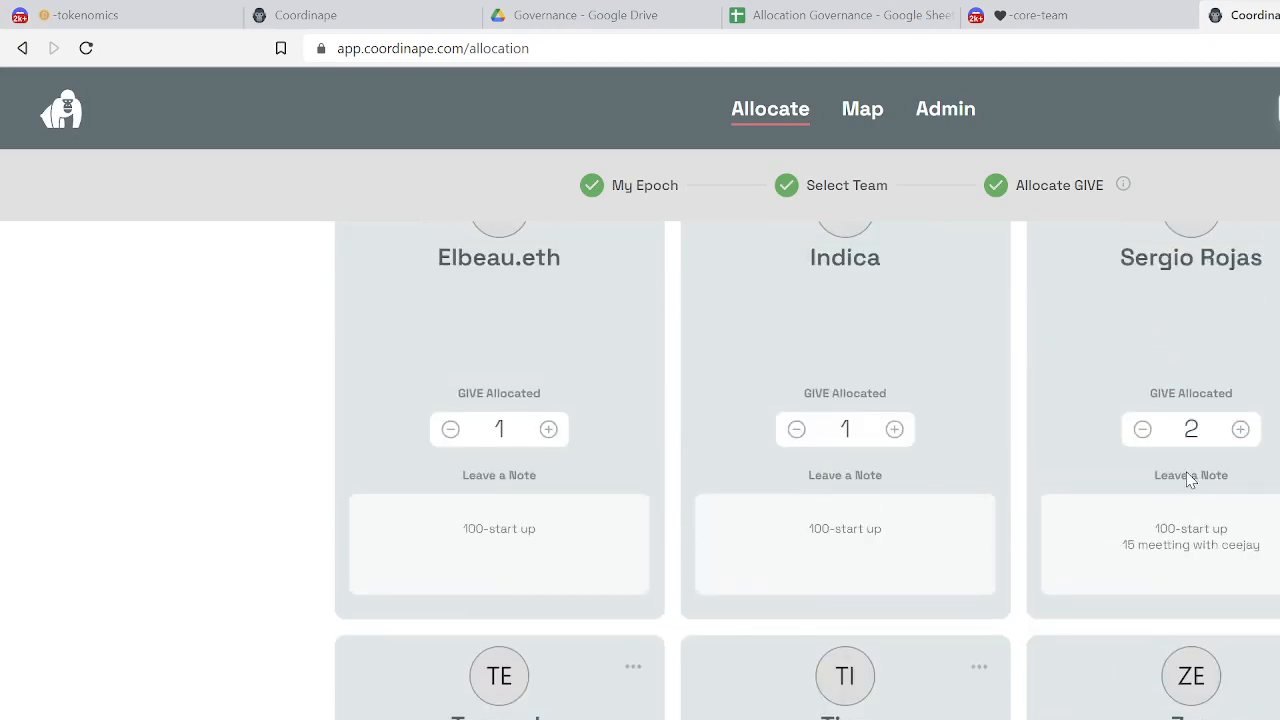
{"action": "scroll", "coordinate": [1187, 480], "scroll_direction": "up", "scroll_amount": 10}
{"action": "scroll", "coordinate": [1187, 472], "scroll_direction": "up", "scroll_amount": 4}
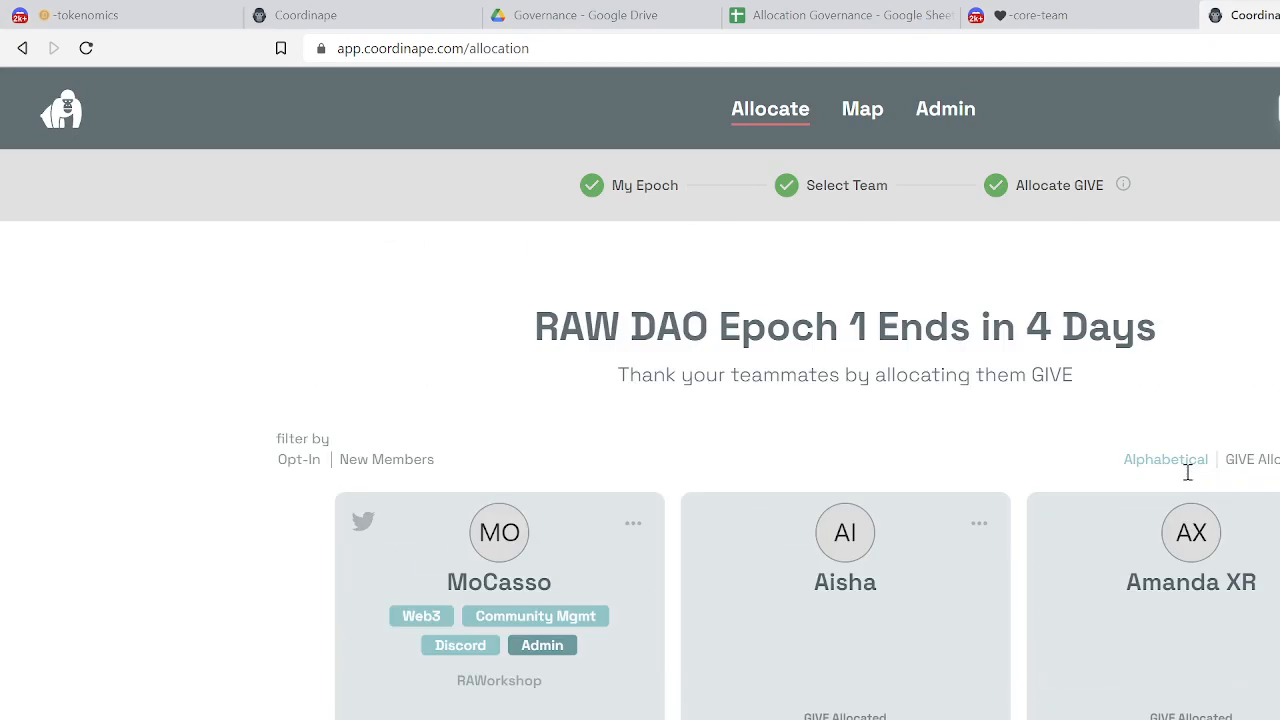
Step: Open the Epoch 1 contributor map and zoom in on the allocation graph
{"action": "left_click", "coordinate": [863, 110]}
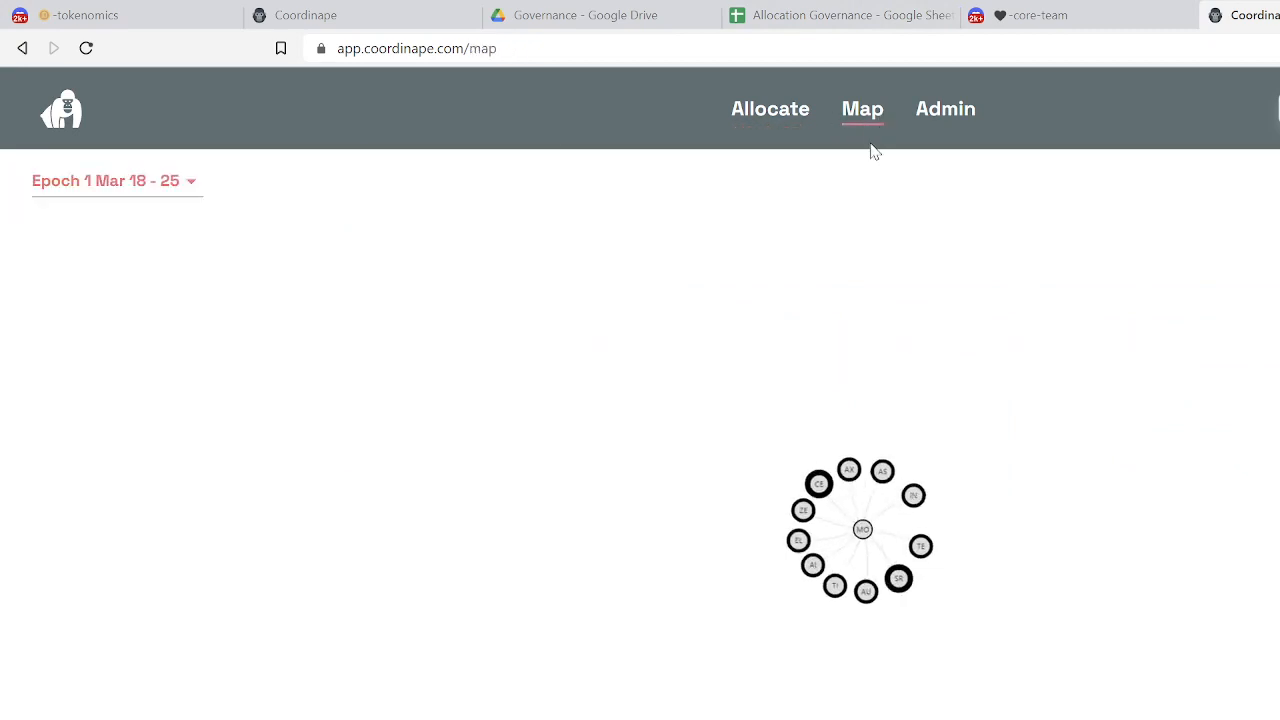
{"action": "scroll", "coordinate": [885, 508], "scroll_direction": "up", "scroll_amount": 5}
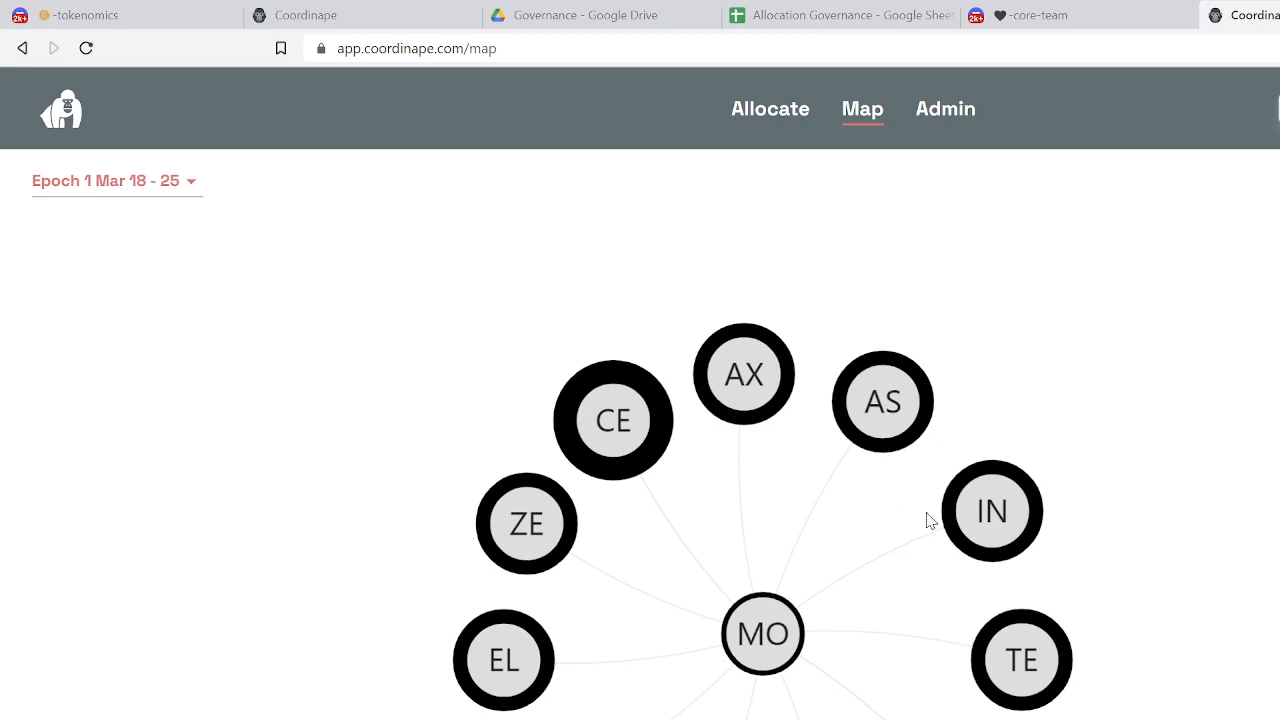
{"action": "scroll", "coordinate": [927, 518], "scroll_direction": "down", "scroll_amount": 3}
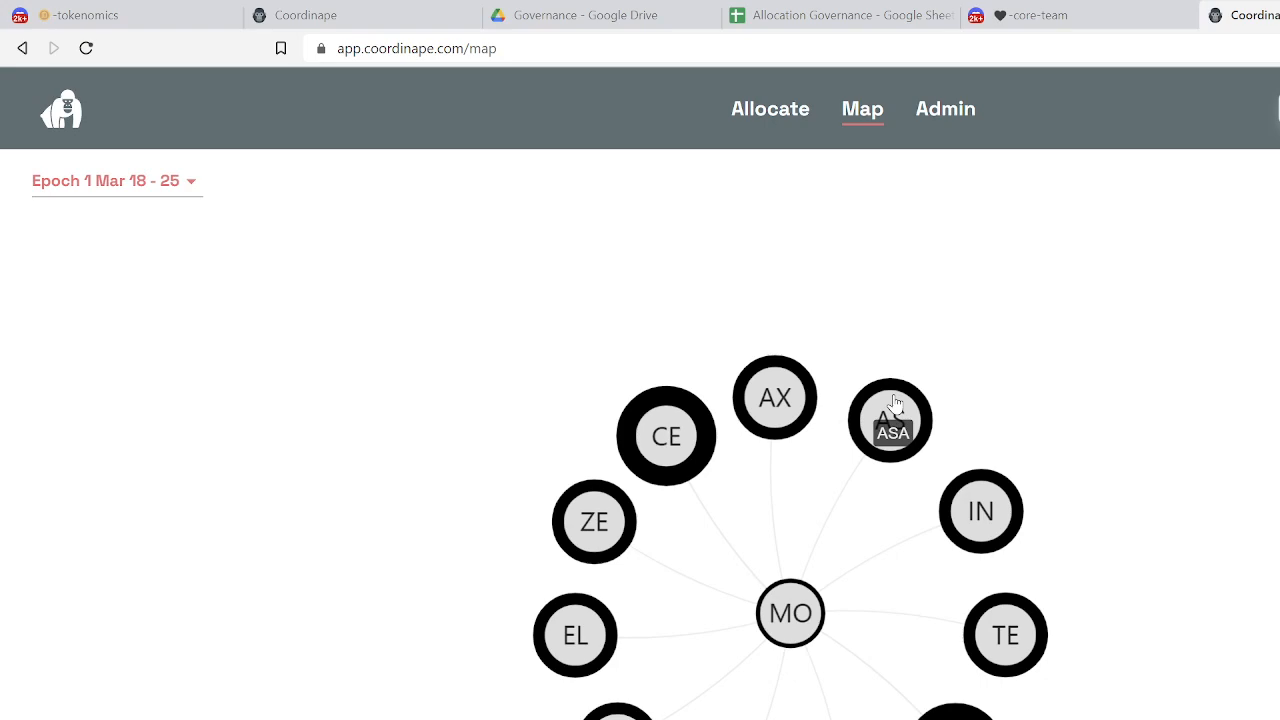
Step: Switch to the Allocation Governance spreadsheet and view the team tasks on the RAW governance contribution sheet
{"action": "left_click", "coordinate": [810, 15]}
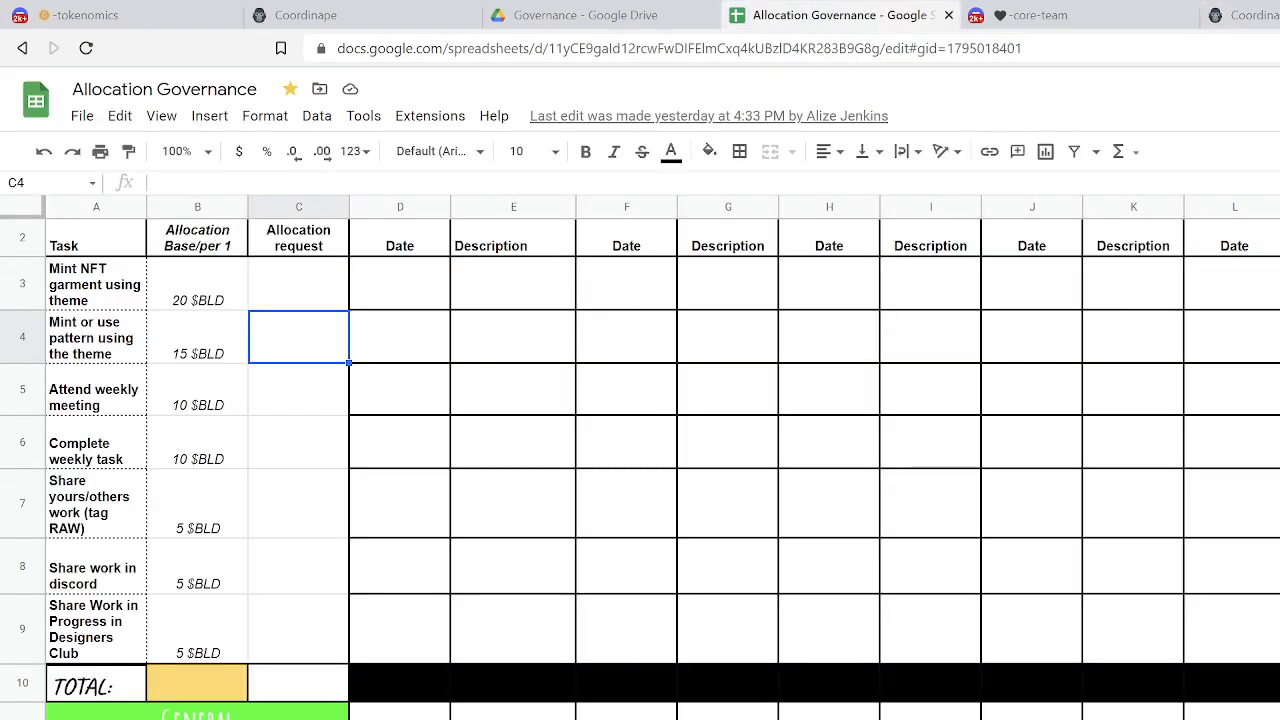
{"action": "key", "text": "ctrl+shift+Page_Up"}
{"action": "scroll", "coordinate": [386, 337], "scroll_direction": "up", "scroll_amount": 3}
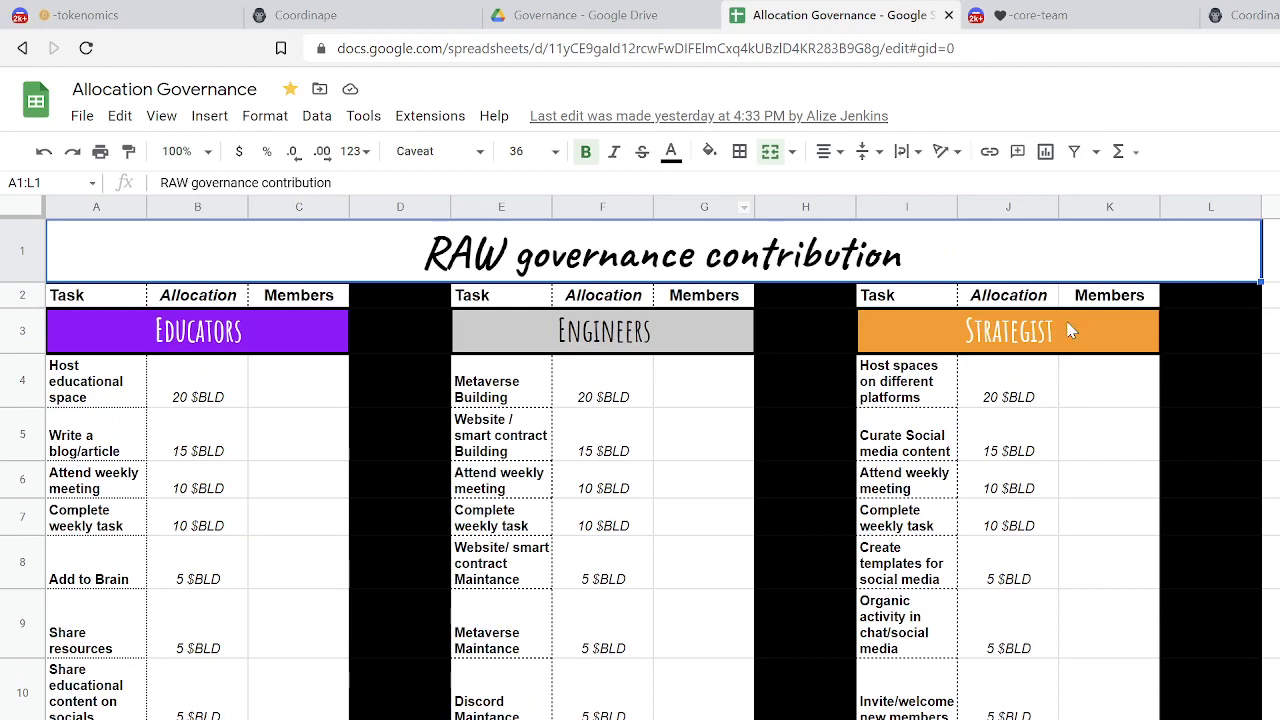
Step: Return to Coordinape's allocation page and look through the teammate cards with their GIVE amounts and notes
{"action": "left_click", "coordinate": [1235, 15]}
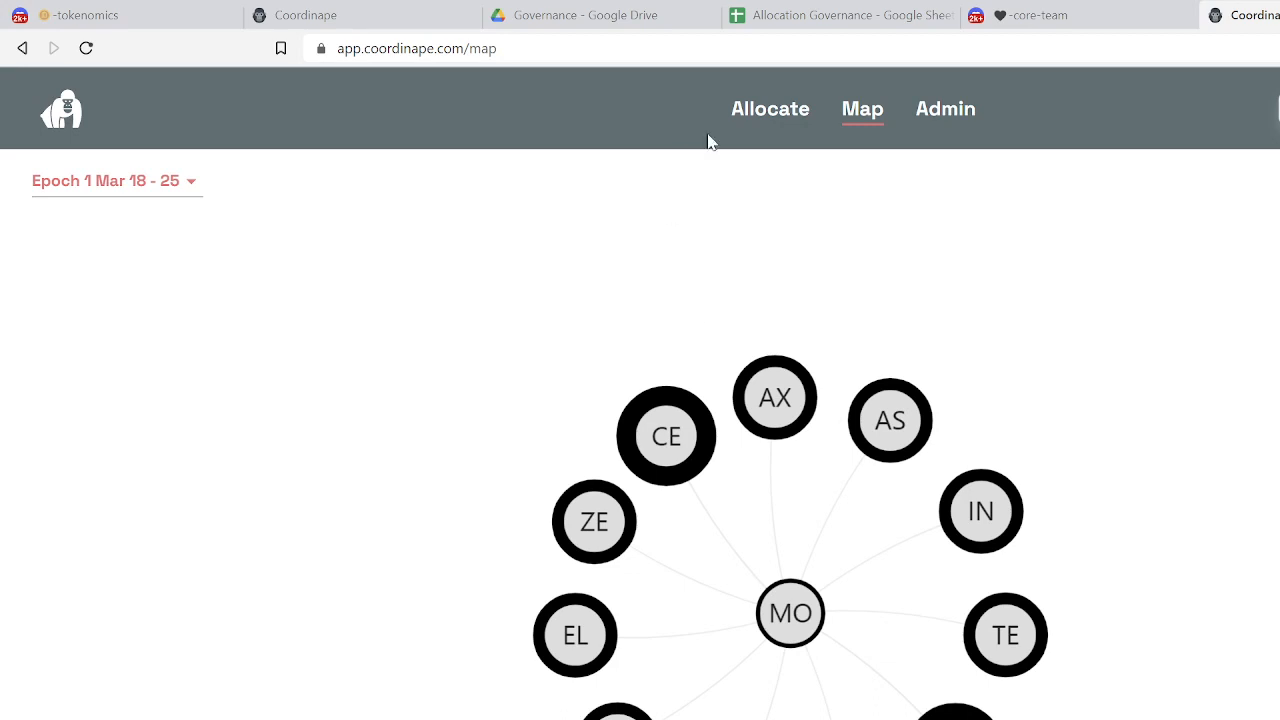
{"action": "left_click", "coordinate": [755, 120]}
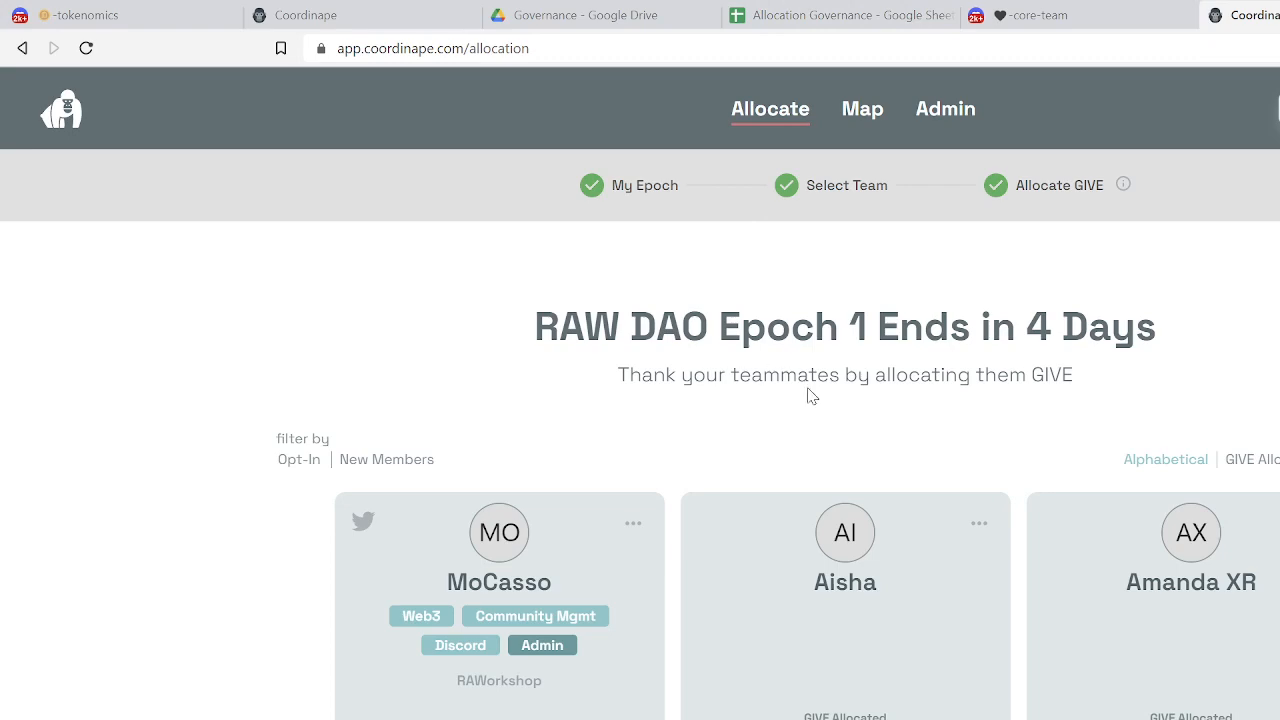
{"action": "scroll", "coordinate": [808, 394], "scroll_direction": "down", "scroll_amount": 3}
{"action": "scroll", "coordinate": [808, 393], "scroll_direction": "up", "scroll_amount": 2}
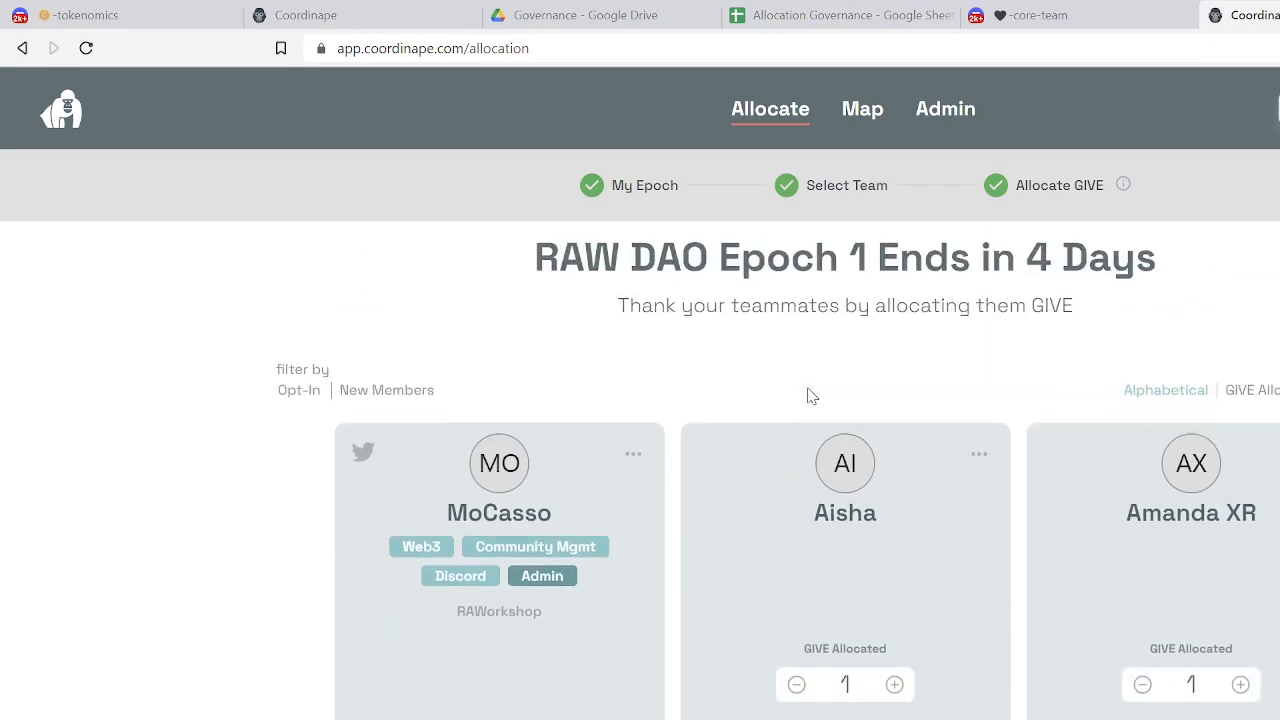
{"action": "scroll", "coordinate": [808, 393], "scroll_direction": "down", "scroll_amount": 8}
{"action": "scroll", "coordinate": [808, 396], "scroll_direction": "down", "scroll_amount": 7}
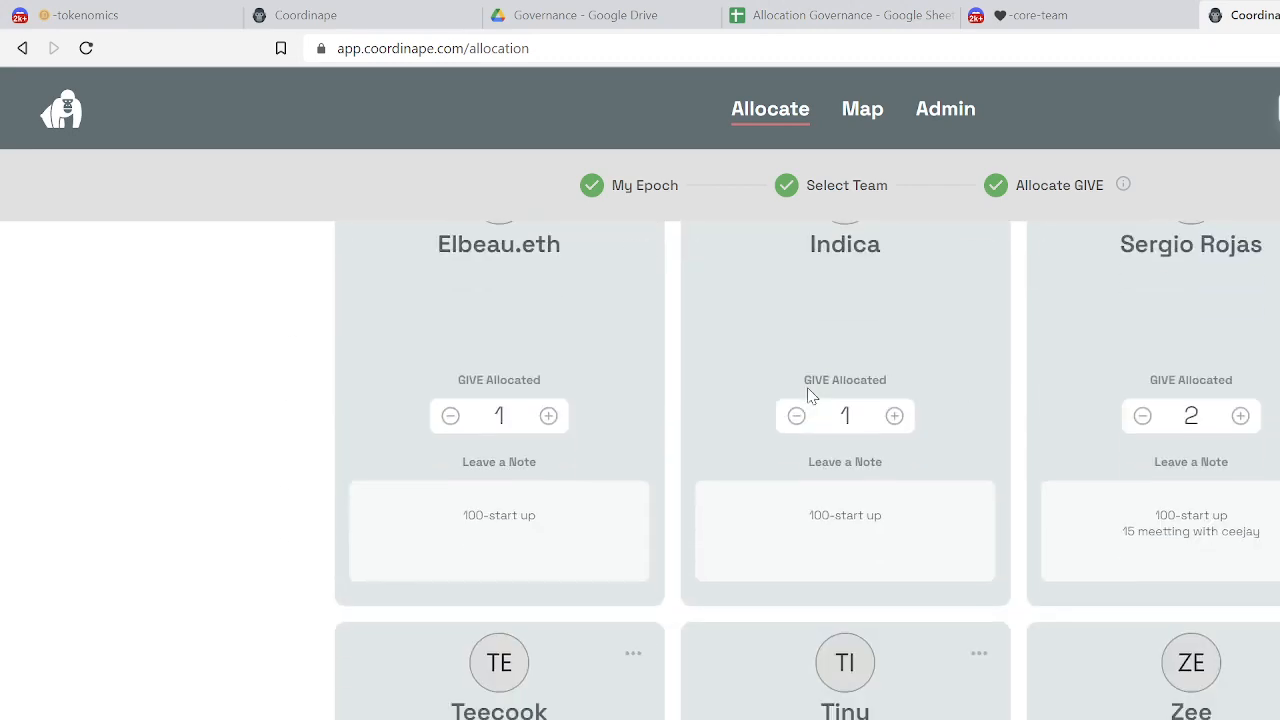
{"action": "scroll", "coordinate": [808, 390], "scroll_direction": "up", "scroll_amount": 6}
{"action": "scroll", "coordinate": [808, 388], "scroll_direction": "up", "scroll_amount": 1}
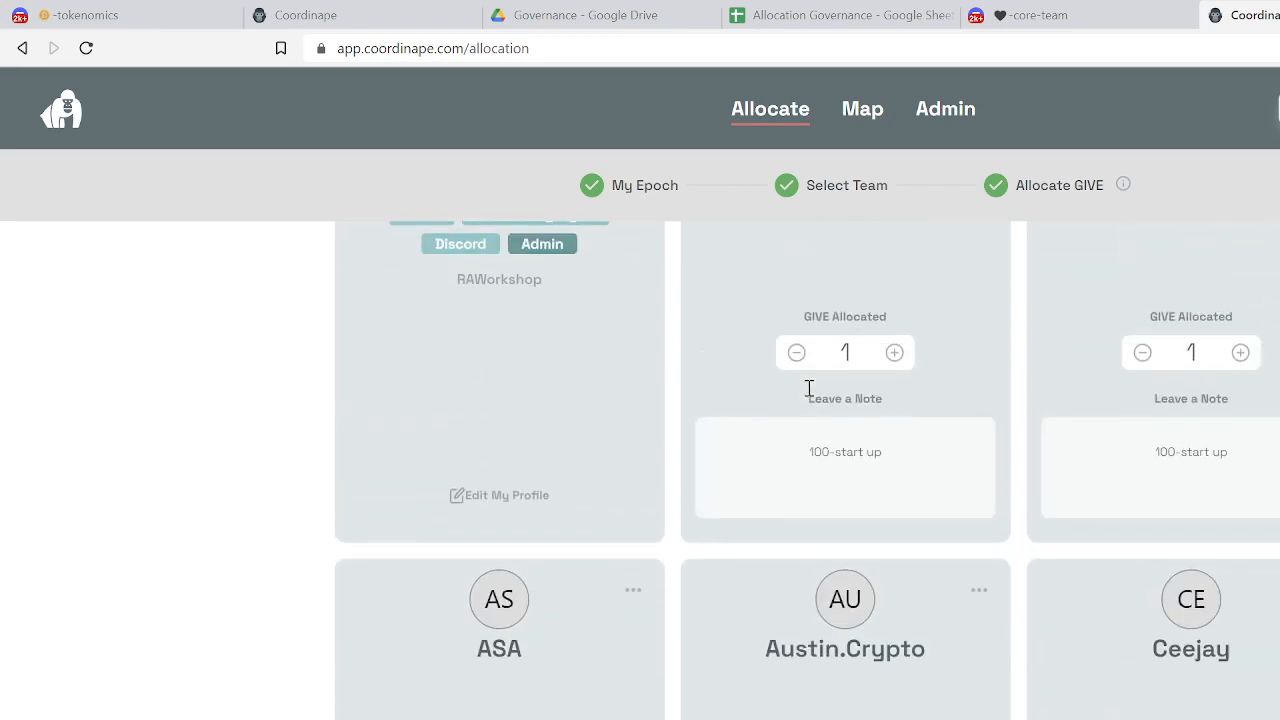
{"action": "scroll", "coordinate": [586, 346], "scroll_direction": "up", "scroll_amount": 3}
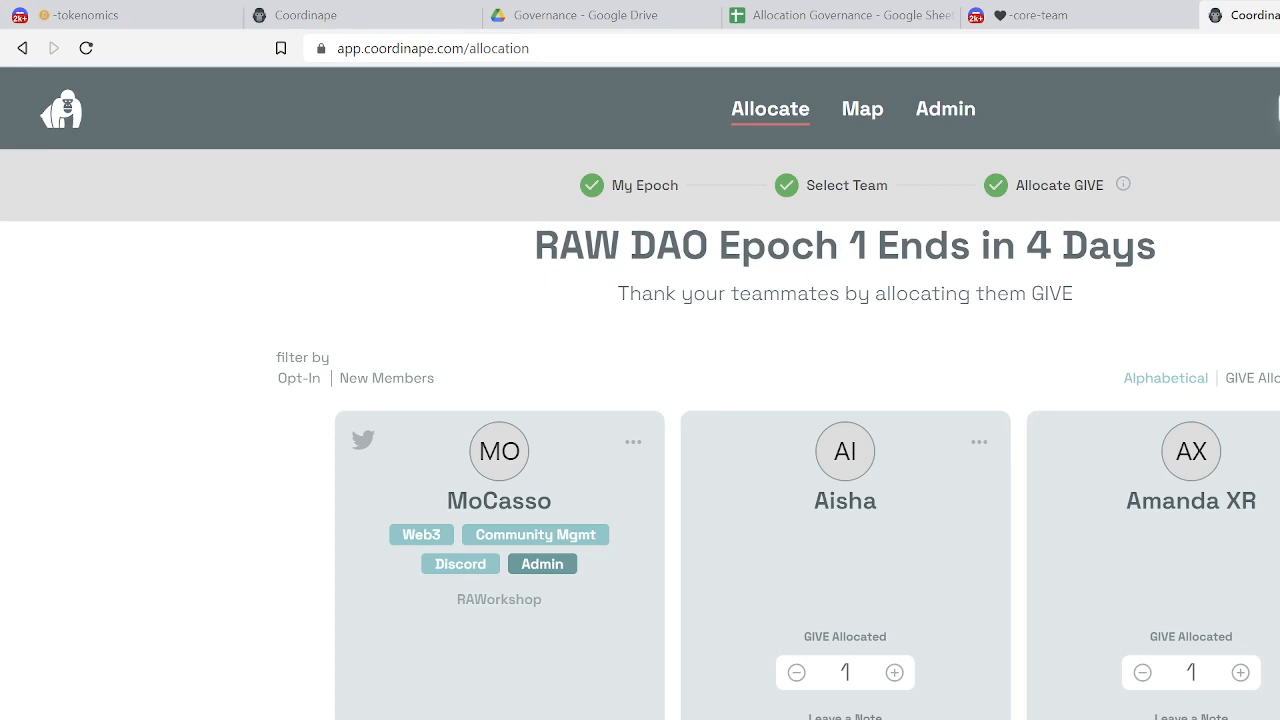
Step: Set the GIVE of the teammate beside the own profile card to 2 and add the note line "15 HOSTIN A SPACE"
{"action": "left_click_drag", "start_coordinate": [1275, 395], "coordinate": [1275, 700]}
{"action": "left_click", "coordinate": [1275, 395]}
{"action": "left_click", "coordinate": [894, 673]}
{"action": "scroll", "coordinate": [925, 713], "scroll_direction": "down", "scroll_amount": 2}
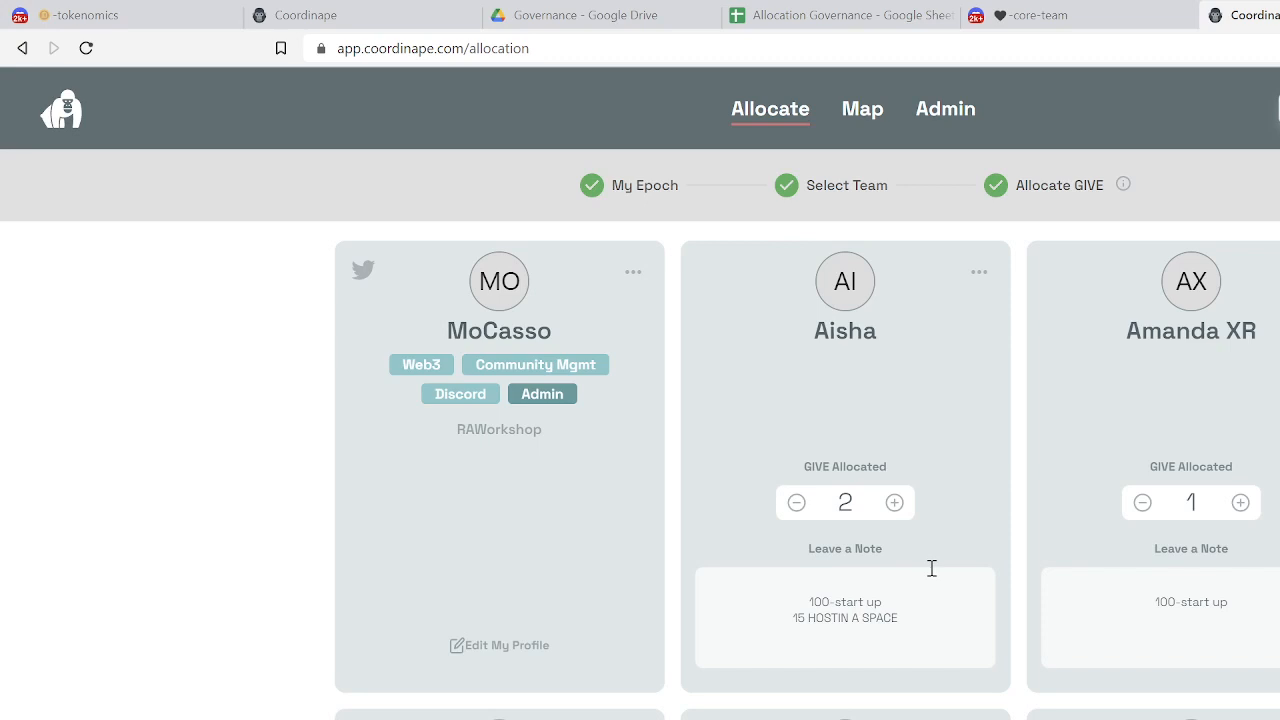
Step: Compare the other teammates' allocations and check the contributor map after the GIVE change
{"action": "scroll", "coordinate": [931, 568], "scroll_direction": "down", "scroll_amount": 7}
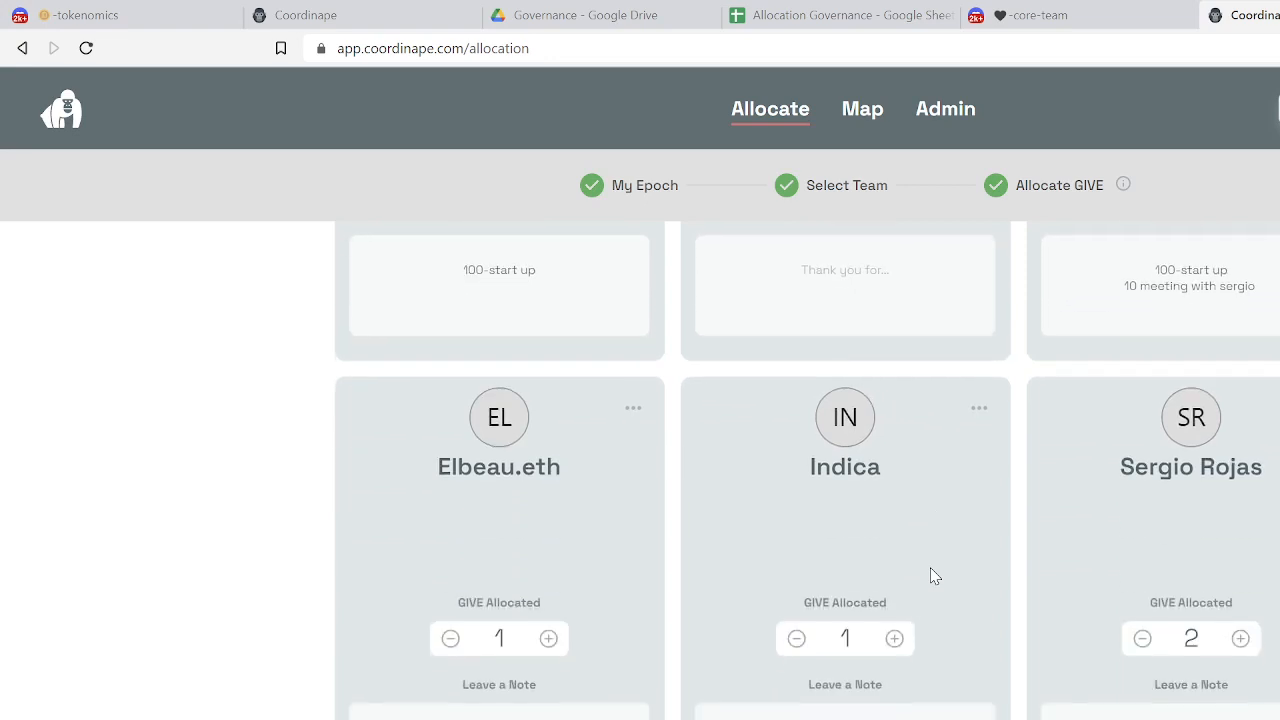
{"action": "scroll", "coordinate": [931, 575], "scroll_direction": "up", "scroll_amount": 10}
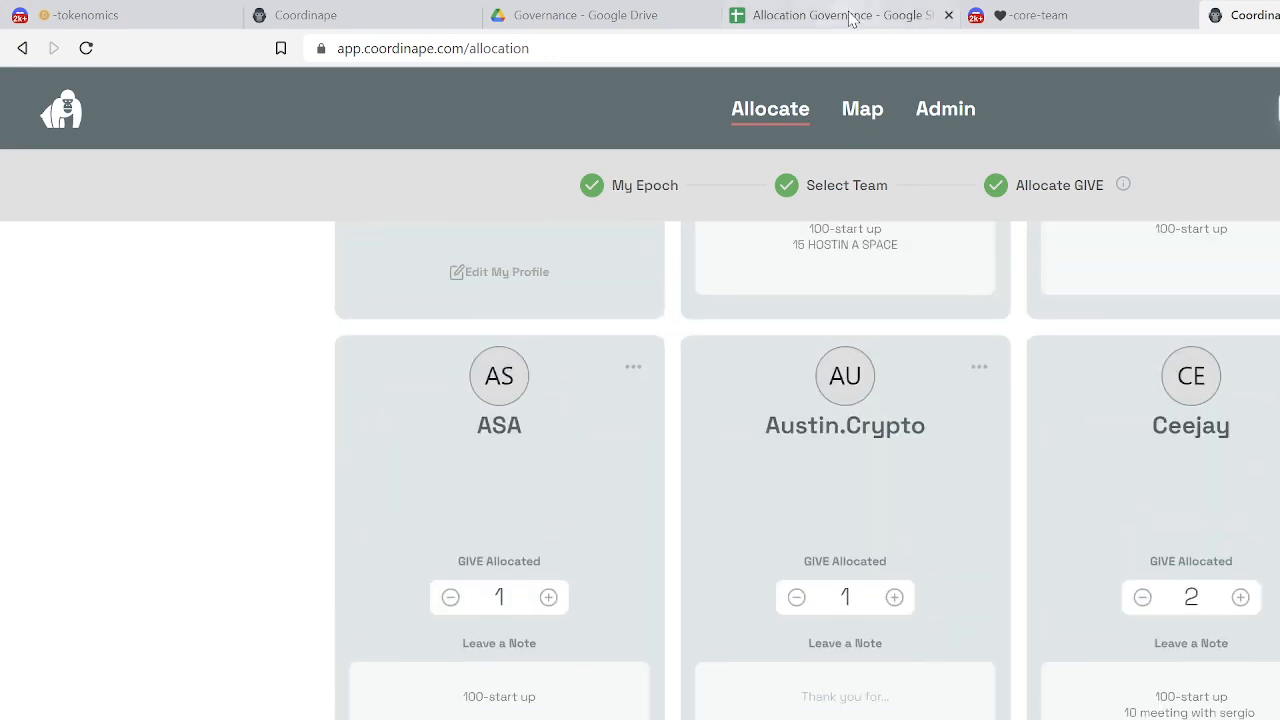
{"action": "left_click", "coordinate": [862, 112]}
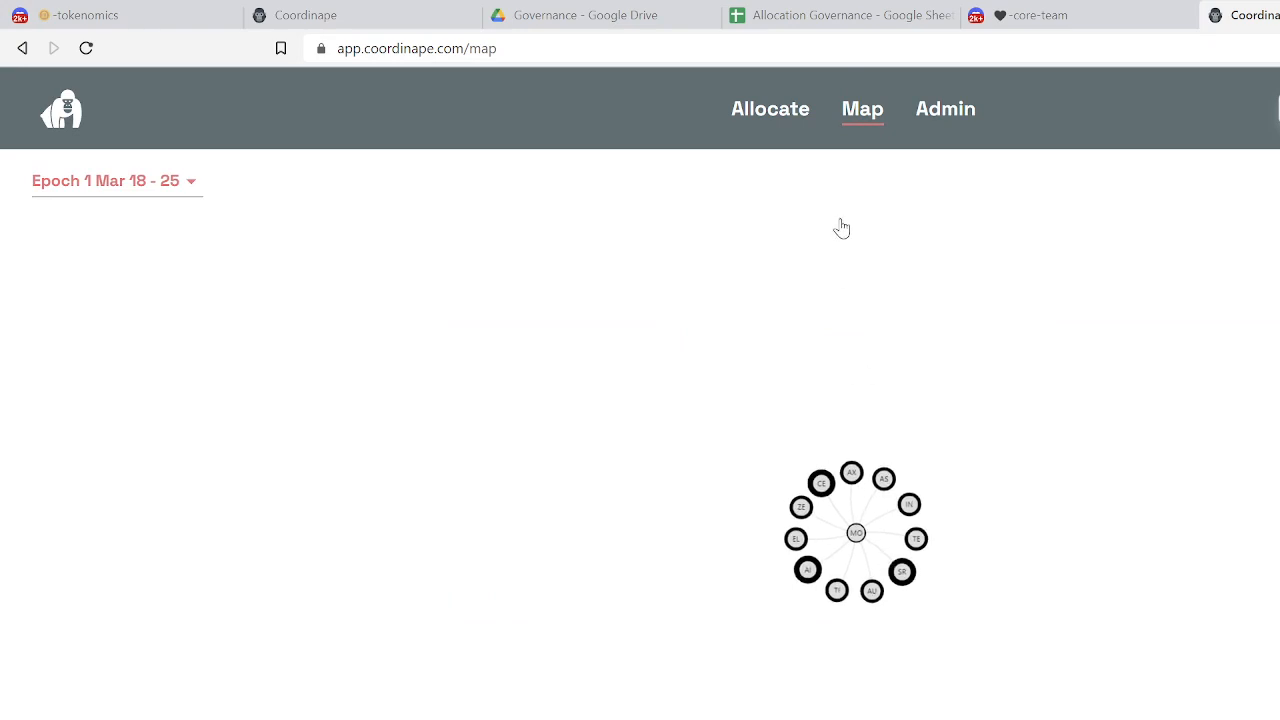
Step: Go back to the allocation page and examine how each teammate's note explains the allocated GIVE
{"action": "left_click", "coordinate": [785, 122]}
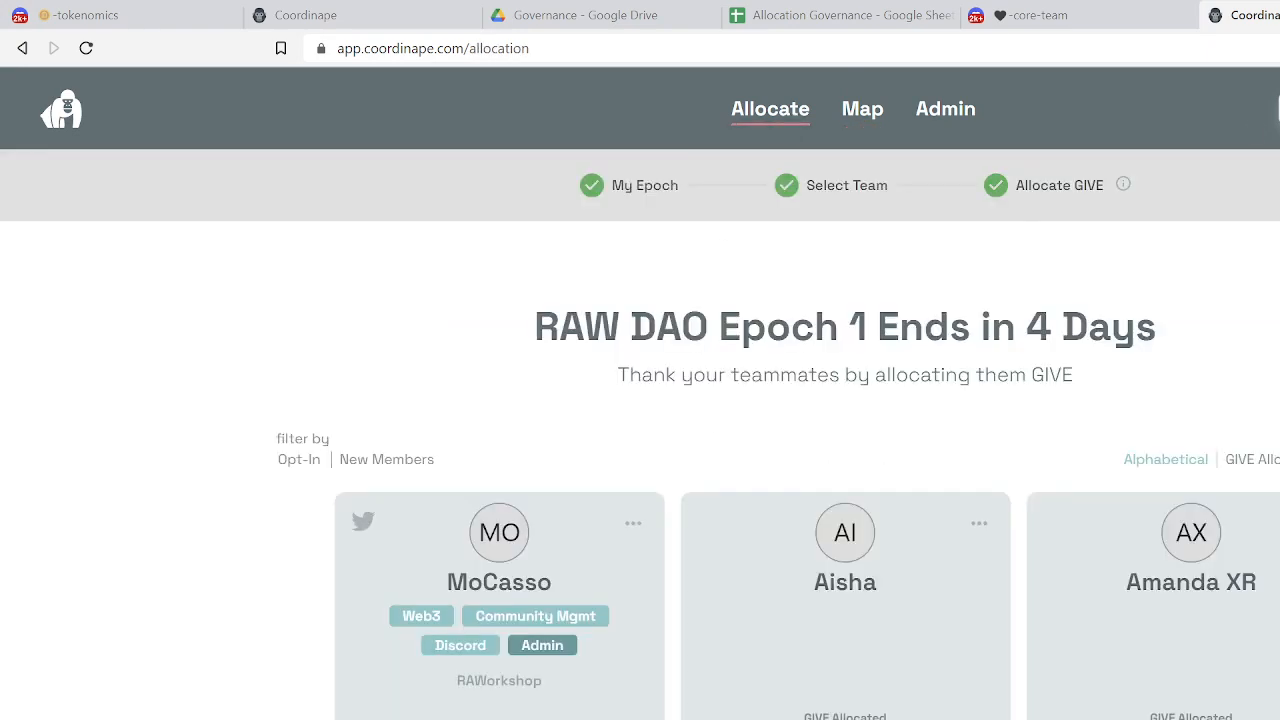
{"action": "scroll", "coordinate": [995, 578], "scroll_direction": "down", "scroll_amount": 5}
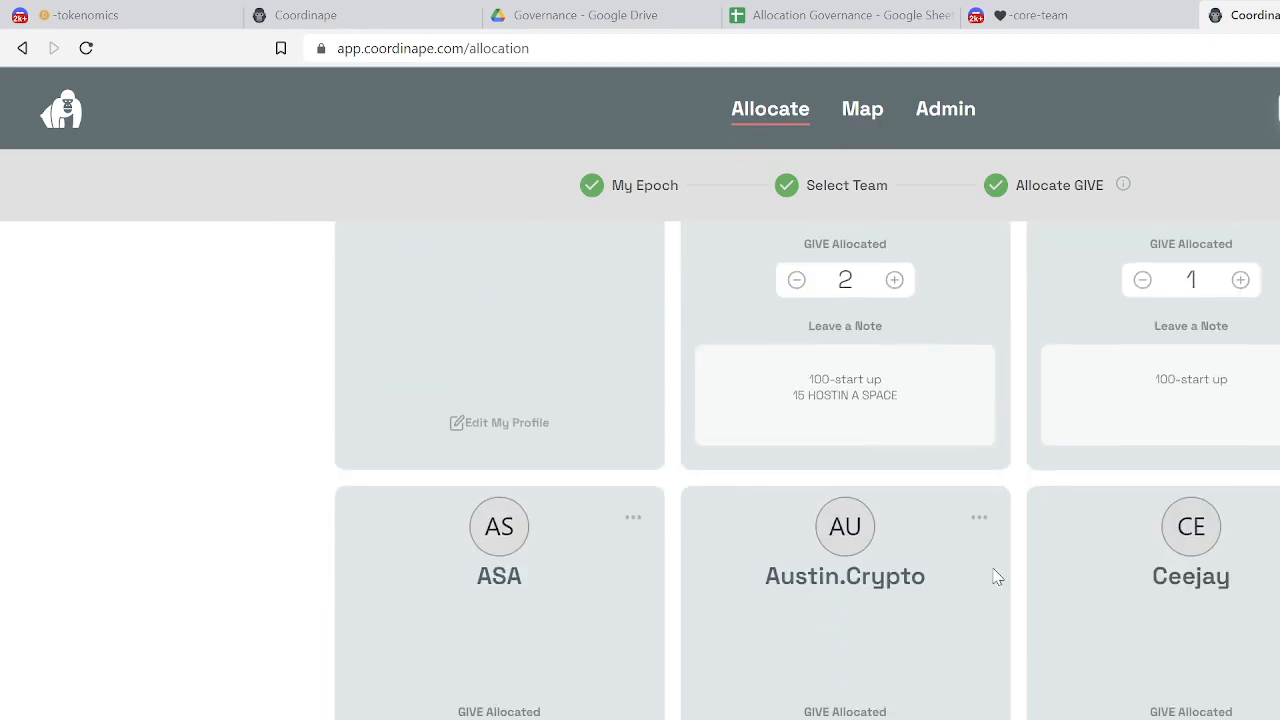
{"action": "scroll", "coordinate": [995, 578], "scroll_direction": "down", "scroll_amount": 4}
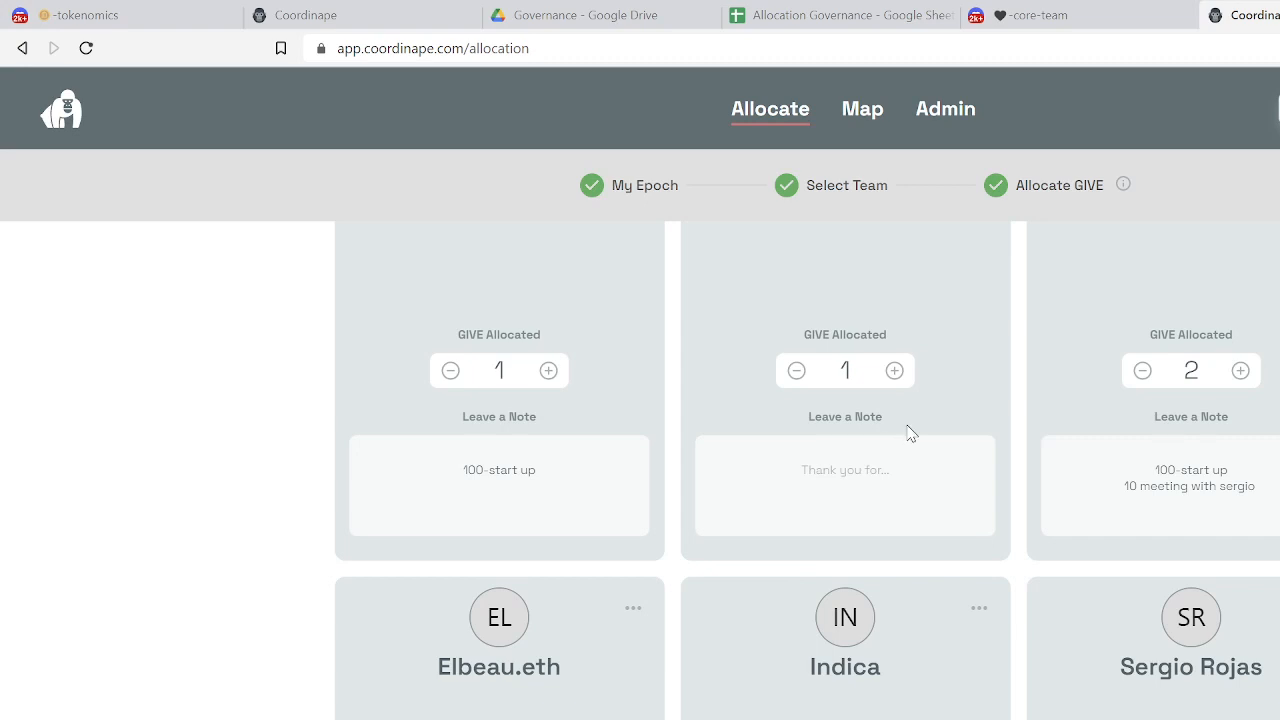
{"action": "scroll", "coordinate": [910, 433], "scroll_direction": "up", "scroll_amount": 10}
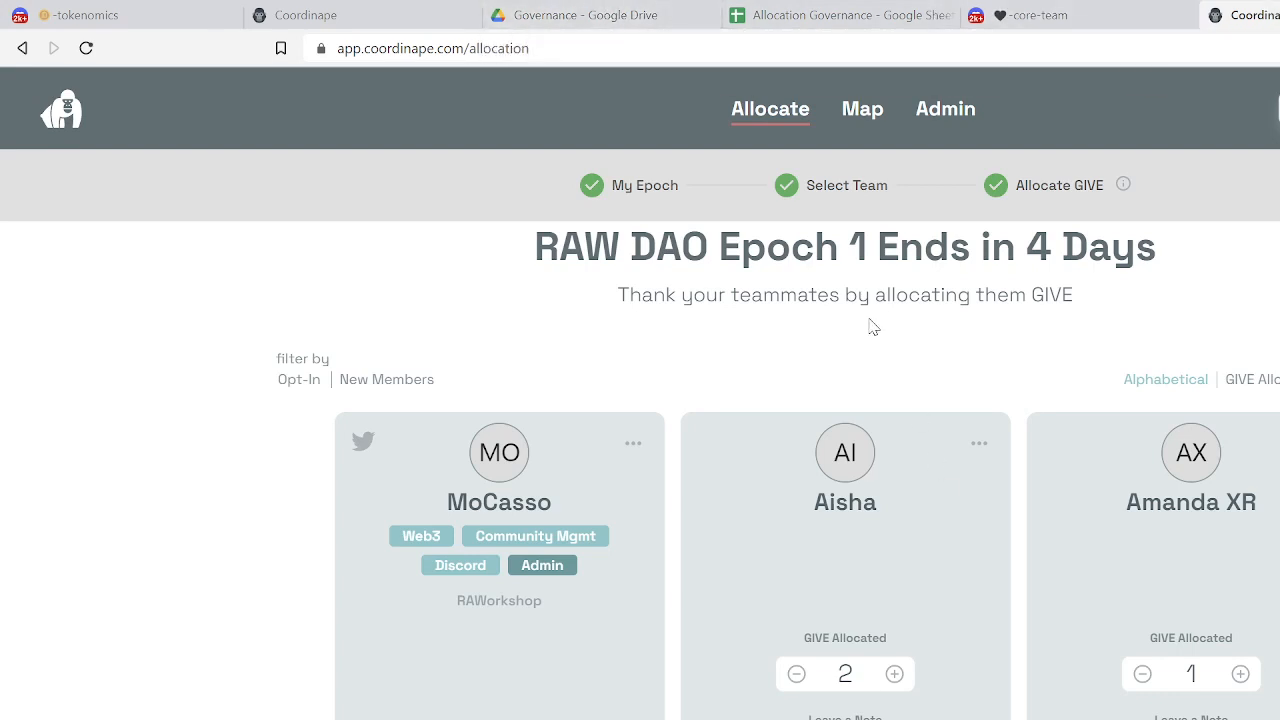
{"action": "scroll", "coordinate": [870, 325], "scroll_direction": "down", "scroll_amount": 3}
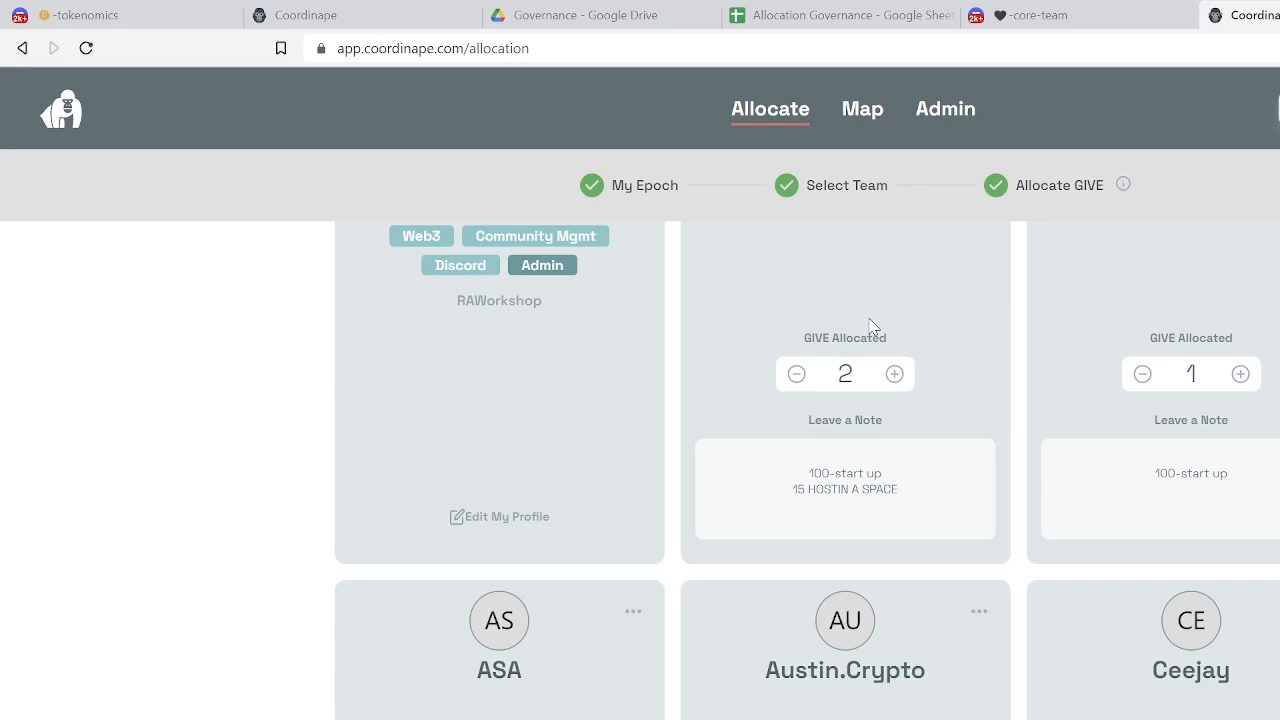
{"action": "scroll", "coordinate": [870, 325], "scroll_direction": "up", "scroll_amount": 3}
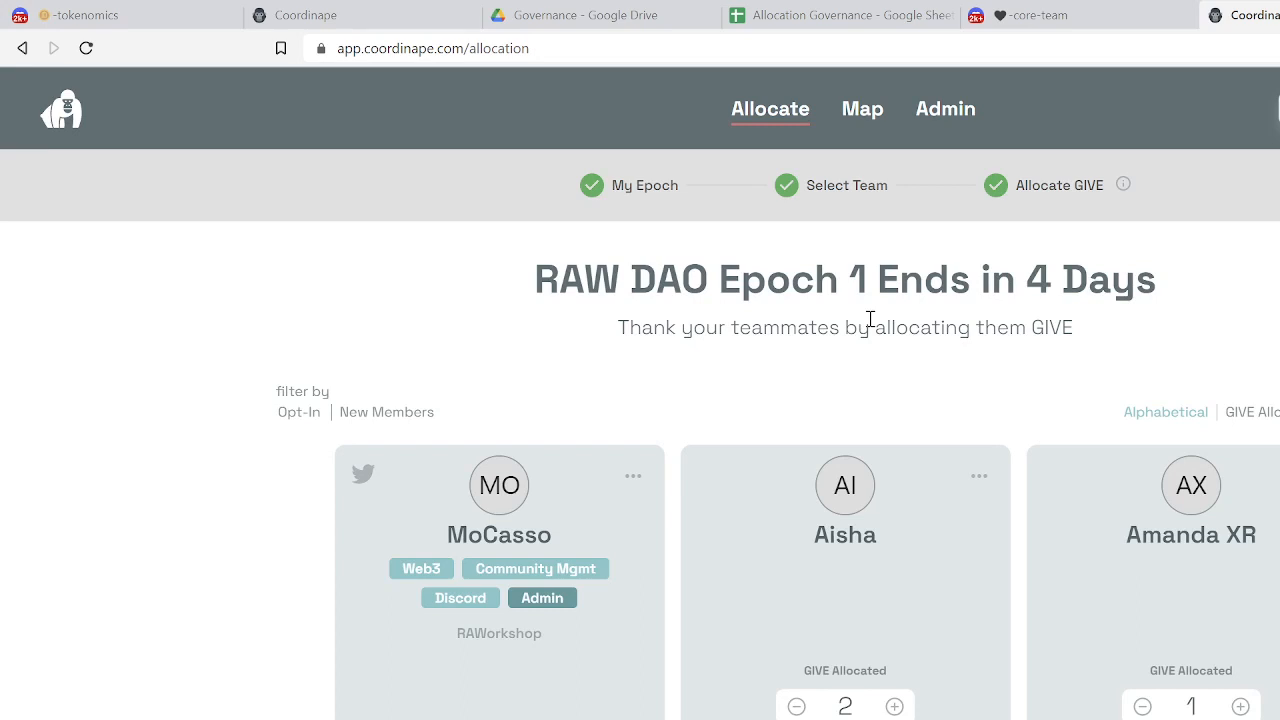
{"action": "scroll", "coordinate": [944, 628], "scroll_direction": "down", "scroll_amount": 3}
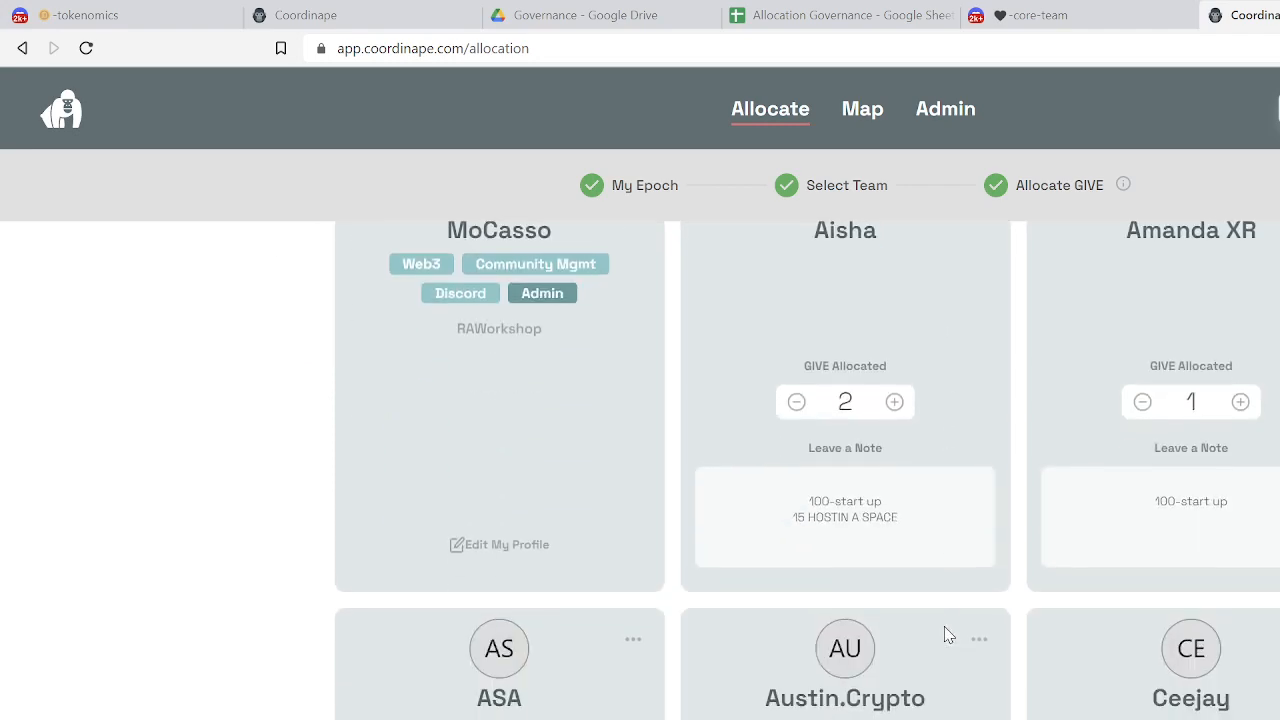
{"action": "scroll", "coordinate": [948, 636], "scroll_direction": "down", "scroll_amount": 10}
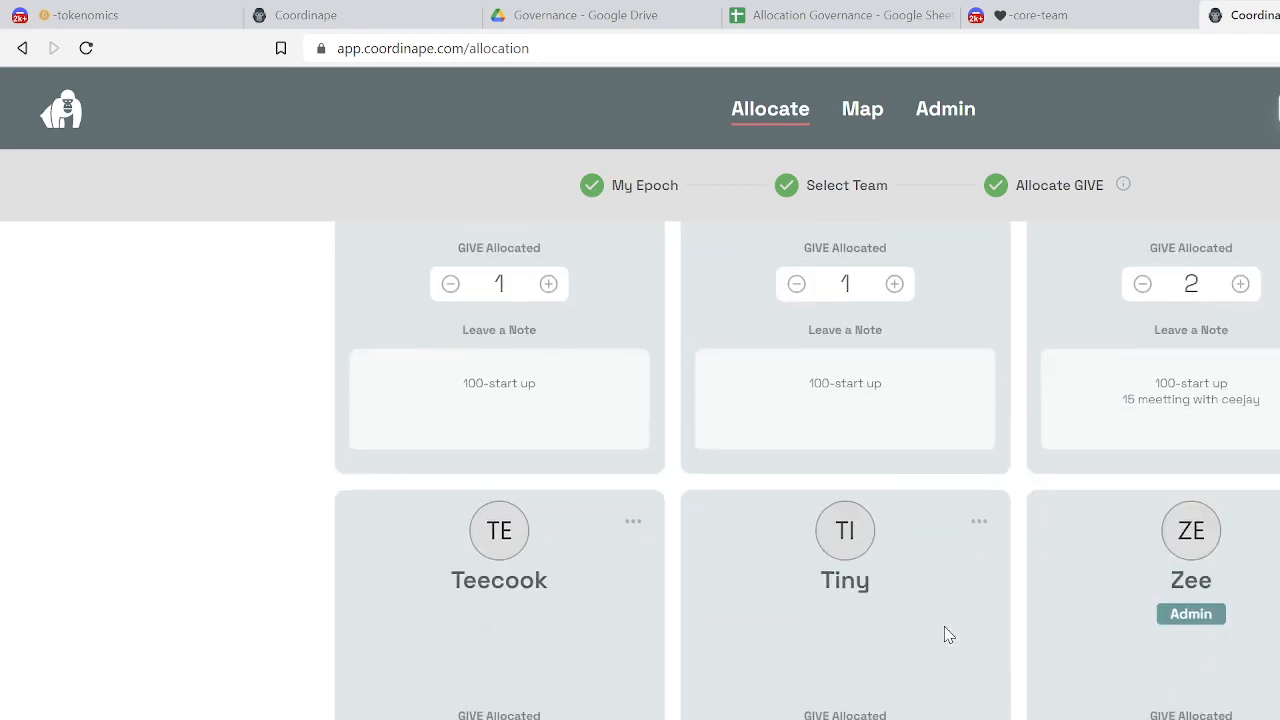